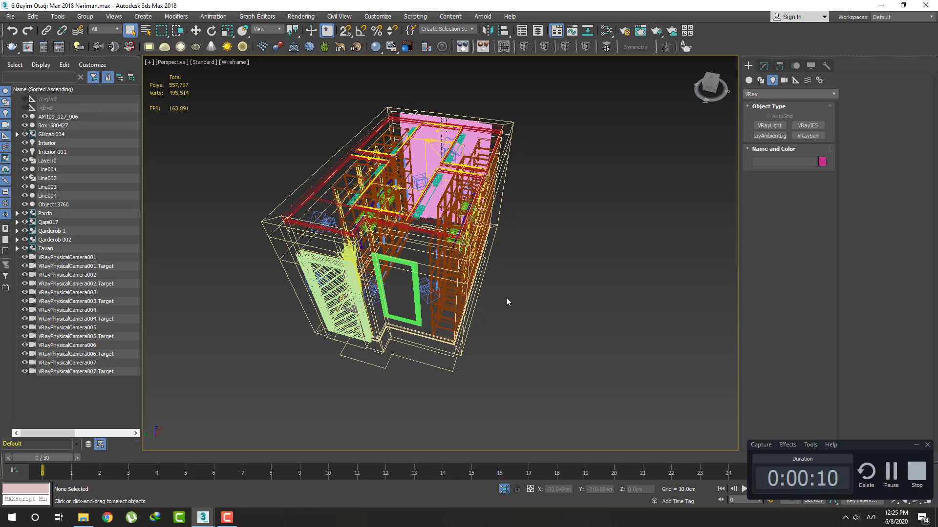
# Step: Show the scene through VRayPhysicalCamera001 in shaded display and run a test render
pyautogui.press('c')
pyautogui.doubleClick(491, 187)
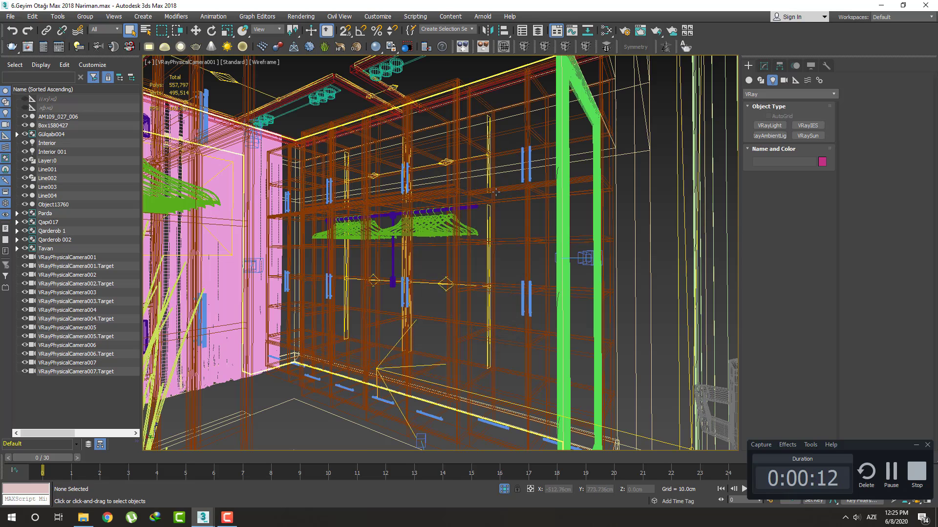
pyautogui.press('F3')
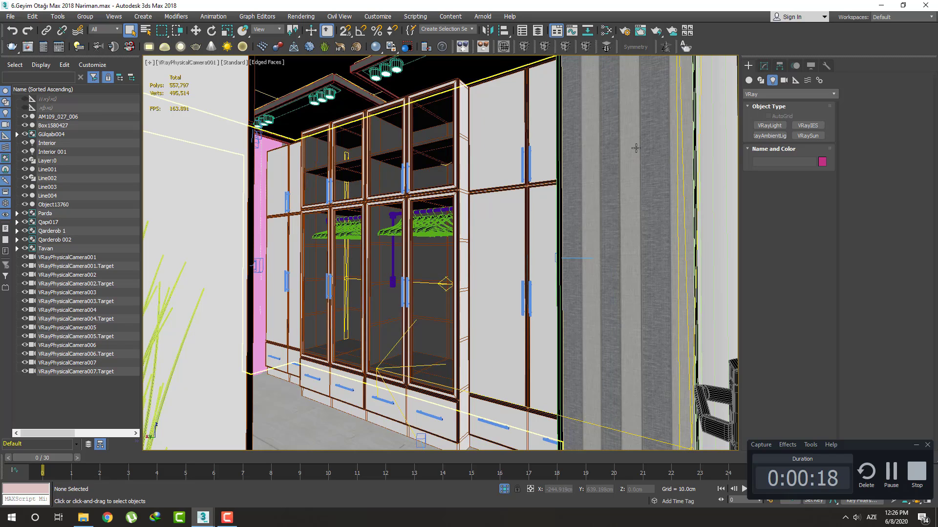
pyautogui.scroll(-2, 635, 148)
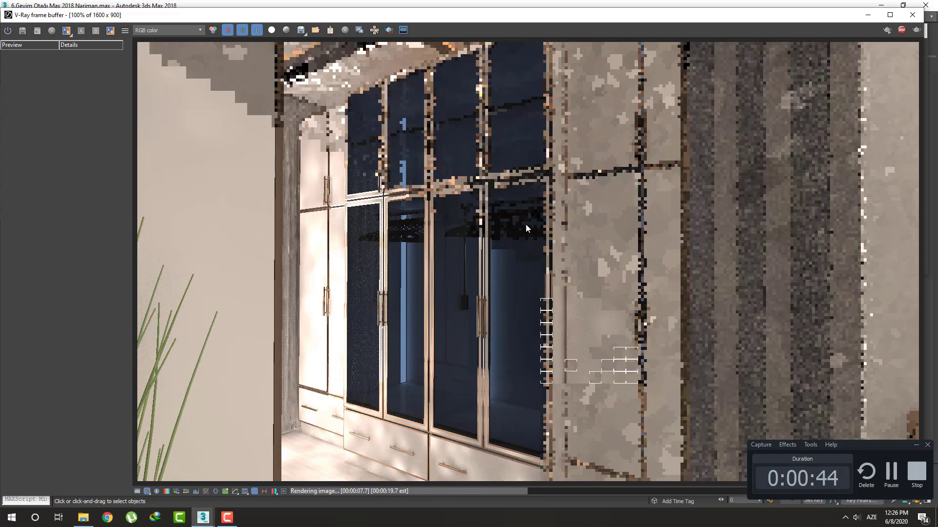
pyautogui.click(912, 14)
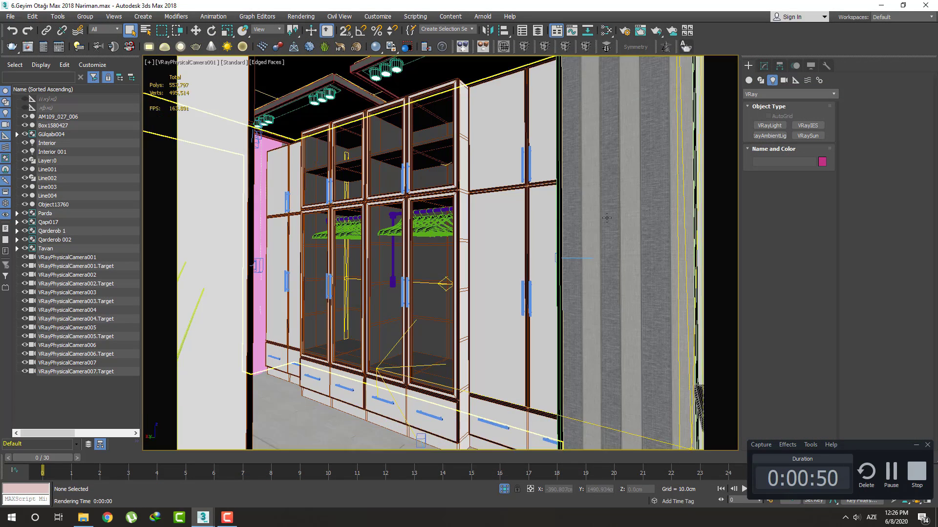
# Step: Set the Qara Şüşə glass material's refraction colour to pure white and run a test render
pyautogui.press('m')
pyautogui.moveTo(605, 217); pyautogui.dragTo(561, 196, button='middle')
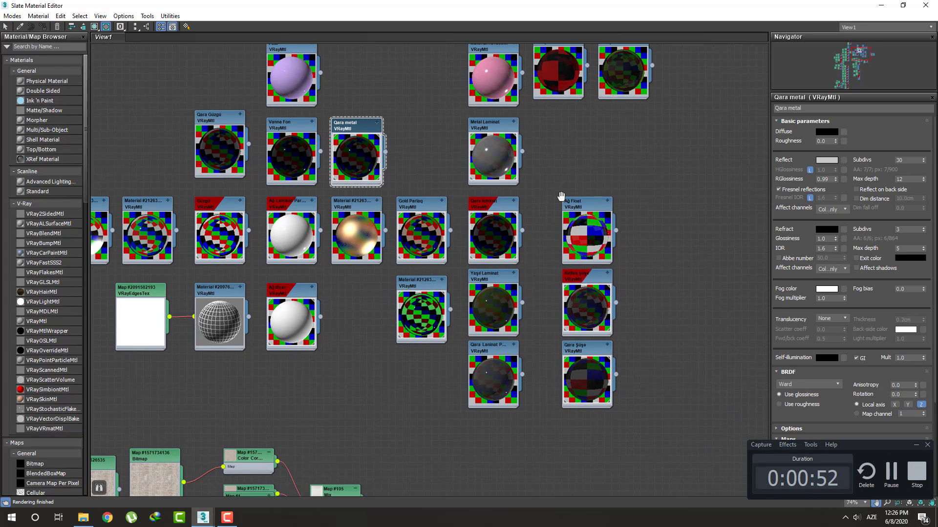
pyautogui.doubleClick(593, 350)
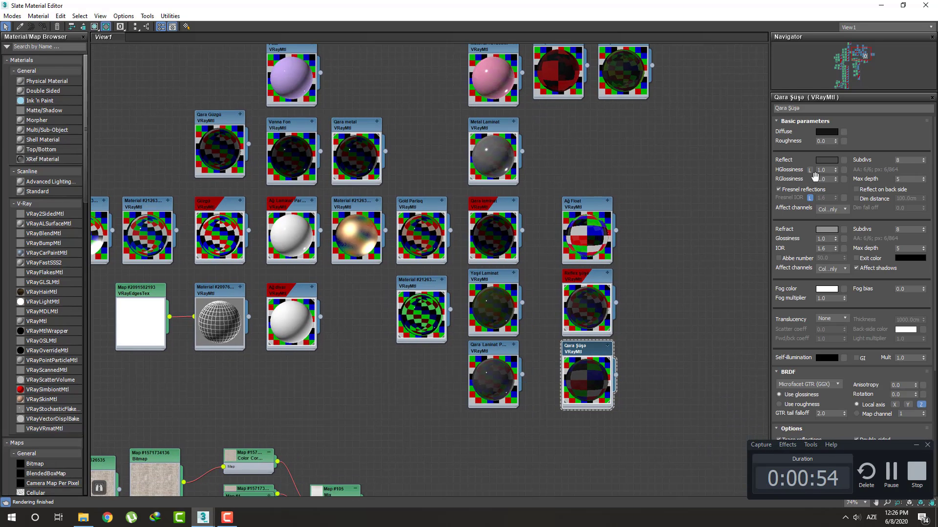
pyautogui.click(827, 228)
pyautogui.moveTo(292, 98); pyautogui.dragTo(299, 145)
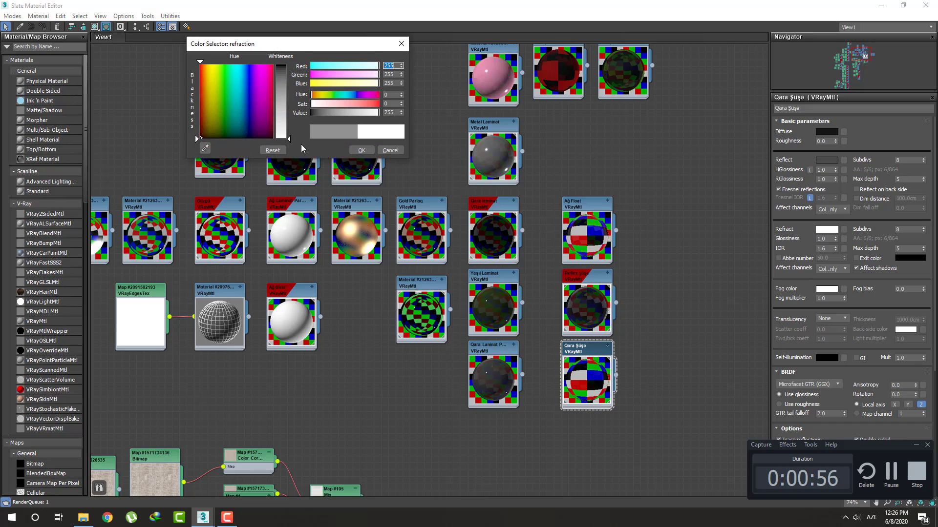
pyautogui.click(362, 150)
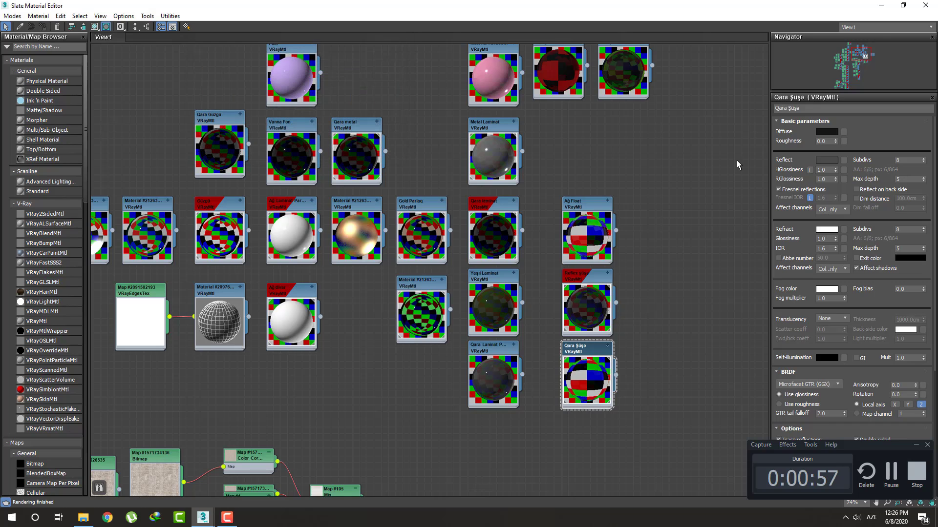
pyautogui.click(928, 5)
pyautogui.hotkey('shift', 'q')
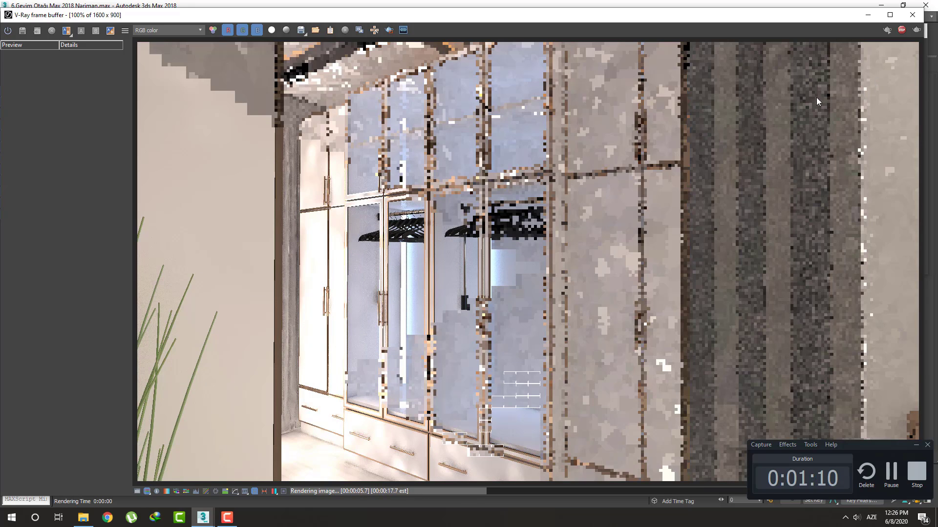
pyautogui.click(911, 14)
# Step: Set the Interior light's multiplier to 5 and darken the Qarderob008 light's colour to RGB 20, 40, 78
pyautogui.click(906, 47)
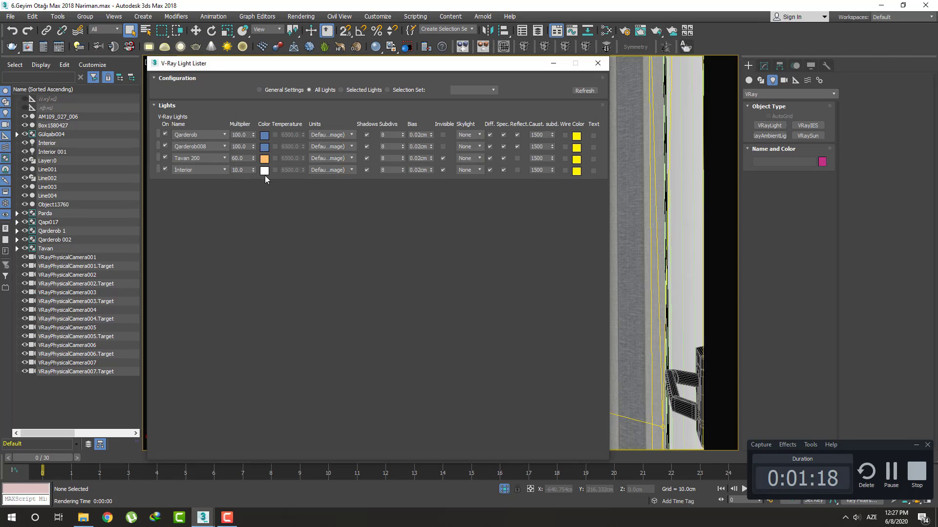
pyautogui.doubleClick(243, 171)
pyautogui.click(263, 147)
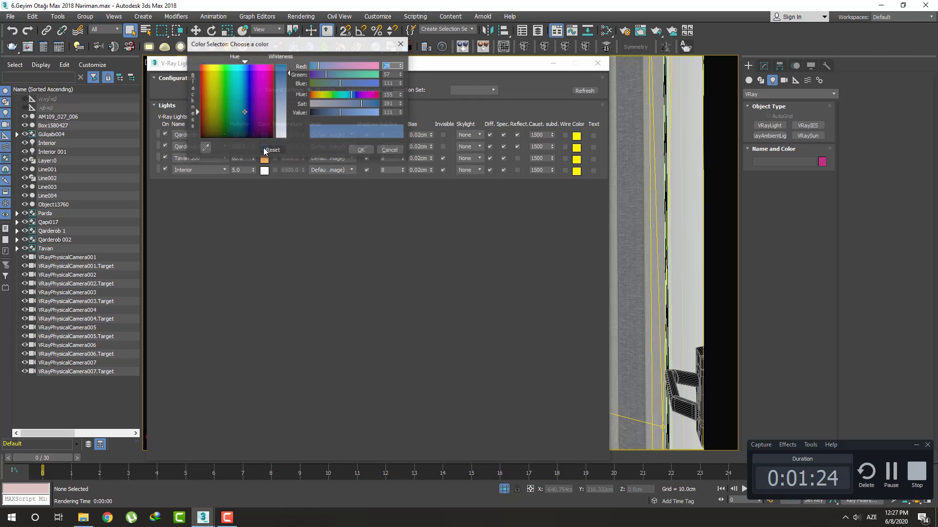
pyautogui.moveTo(334, 114); pyautogui.dragTo(331, 114)
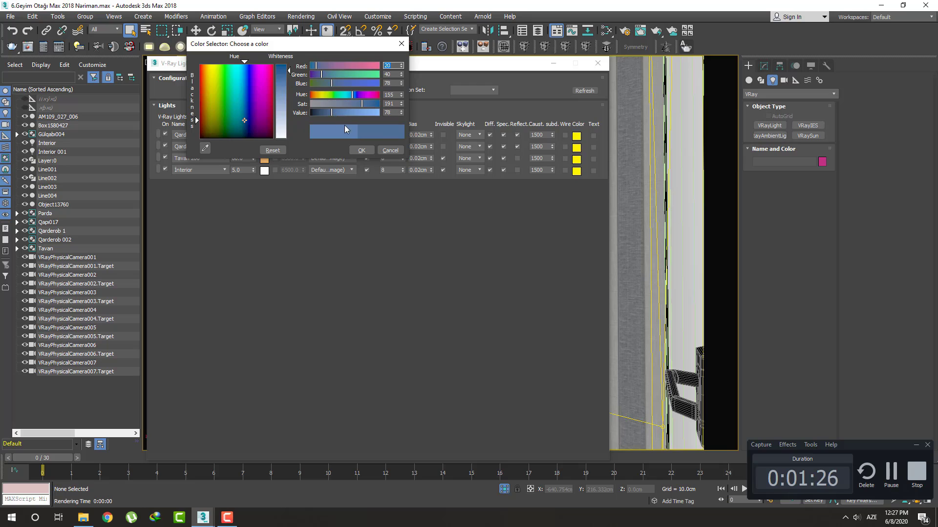
pyautogui.click(361, 151)
# Step: Copy the Qarderob008 light's colour to the Qarderob light and make the Tavan 200 light's orange more saturated
pyautogui.rightClick(266, 149)
pyautogui.click(279, 155)
pyautogui.rightClick(265, 136)
pyautogui.click(284, 152)
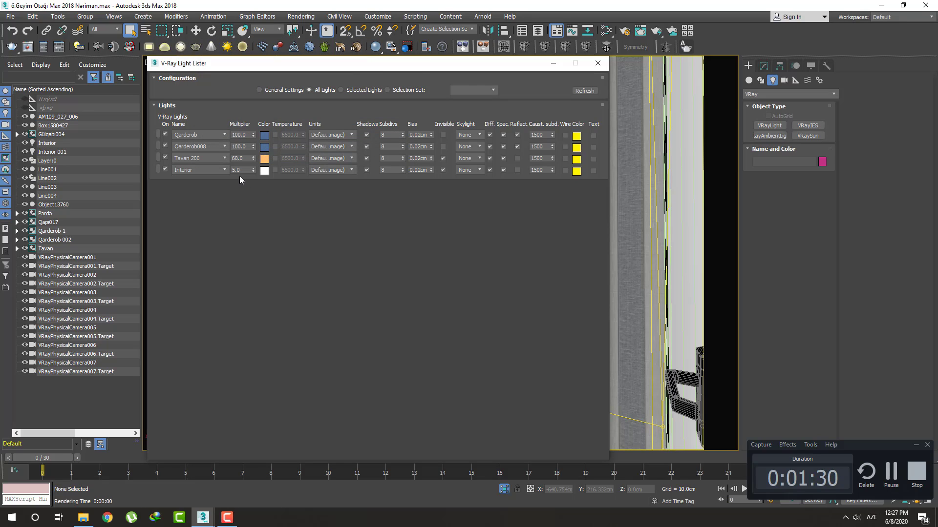
pyautogui.click(264, 159)
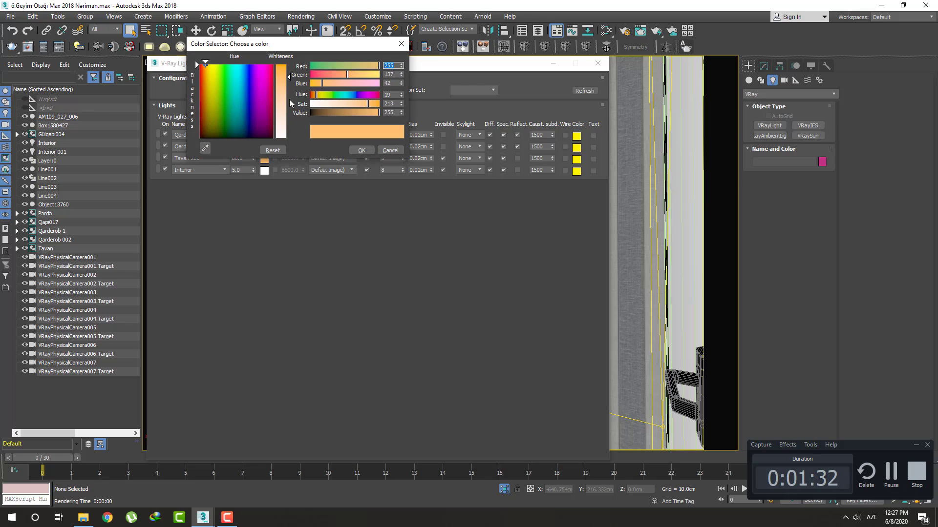
pyautogui.click(359, 150)
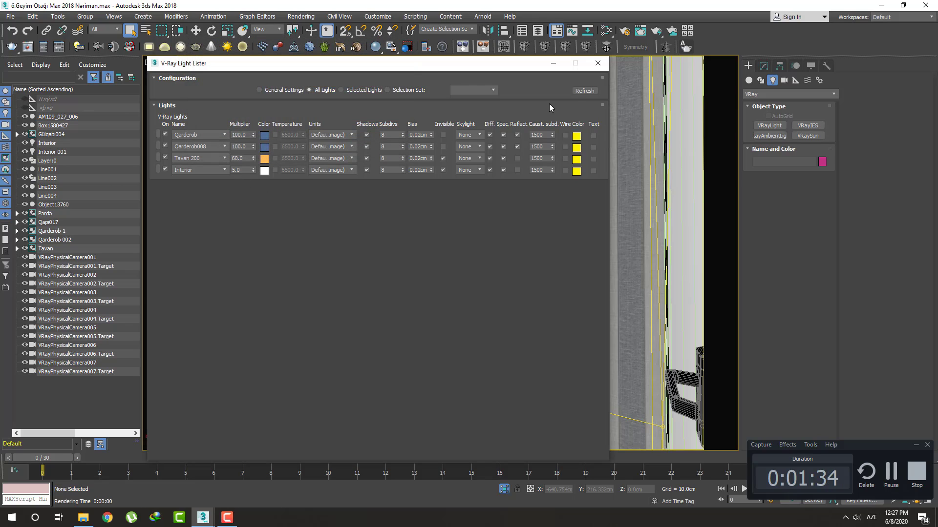
# Step: Open the Pəncərə light material's parameters to check its multiplier, and close the material editor and light lister
pyautogui.press('m')
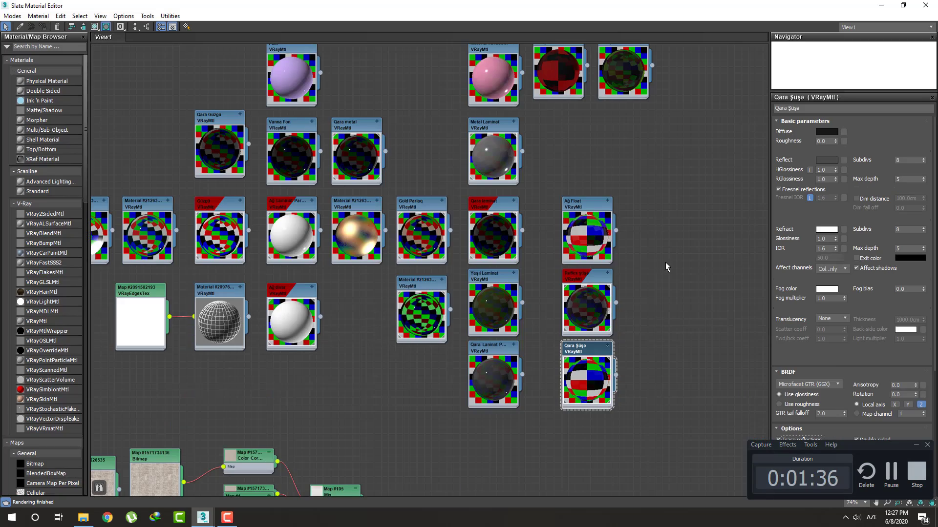
pyautogui.scroll(-3, 456, 255)
pyautogui.scroll(3, 630, 287)
pyautogui.moveTo(629, 286); pyautogui.dragTo(509, 245, button='middle')
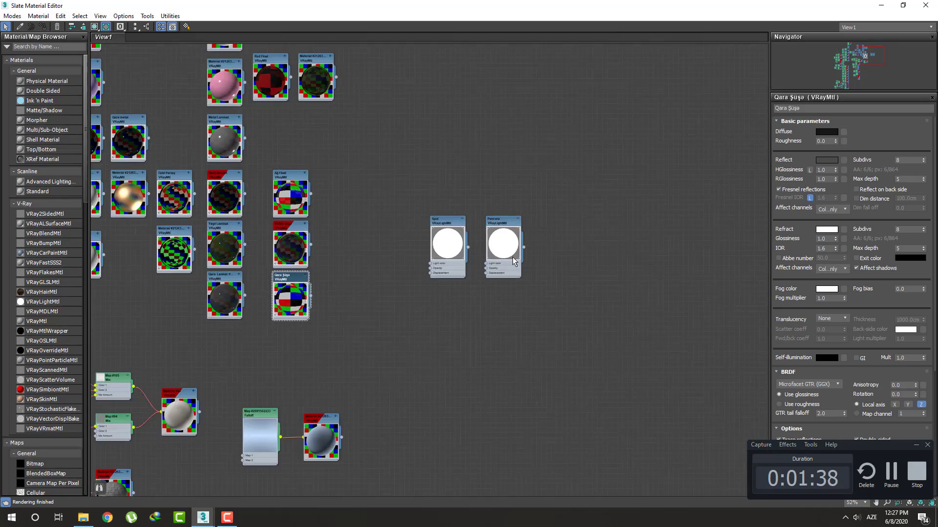
pyautogui.scroll(4, 509, 248)
pyautogui.click(483, 189)
pyautogui.doubleClick(482, 189)
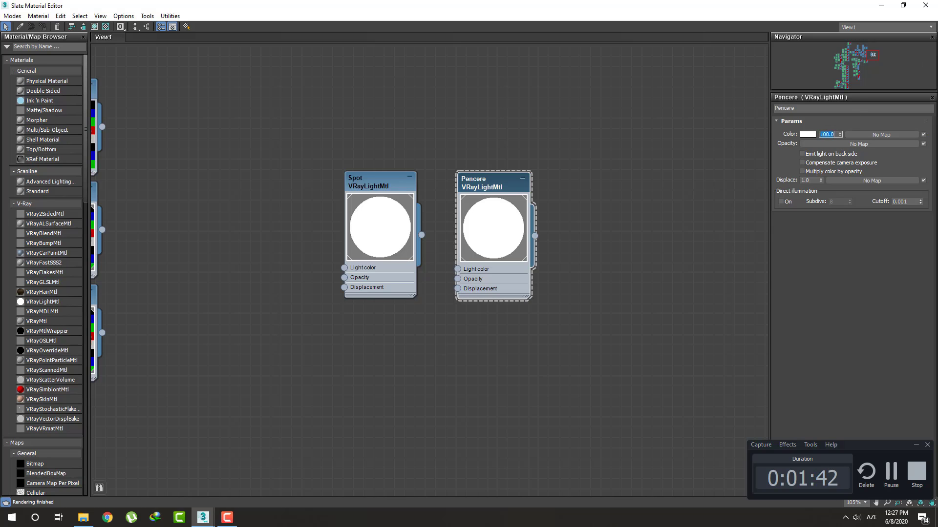
pyautogui.click(926, 5)
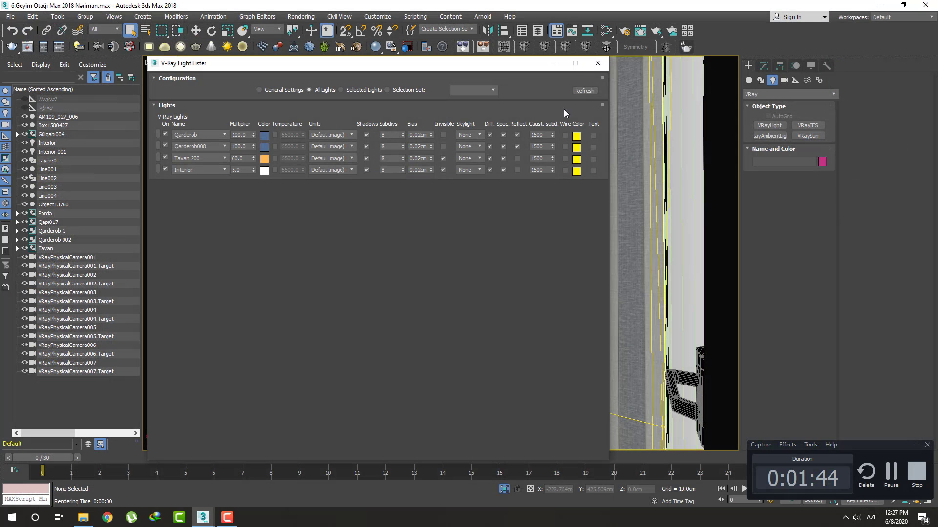
pyautogui.click(597, 63)
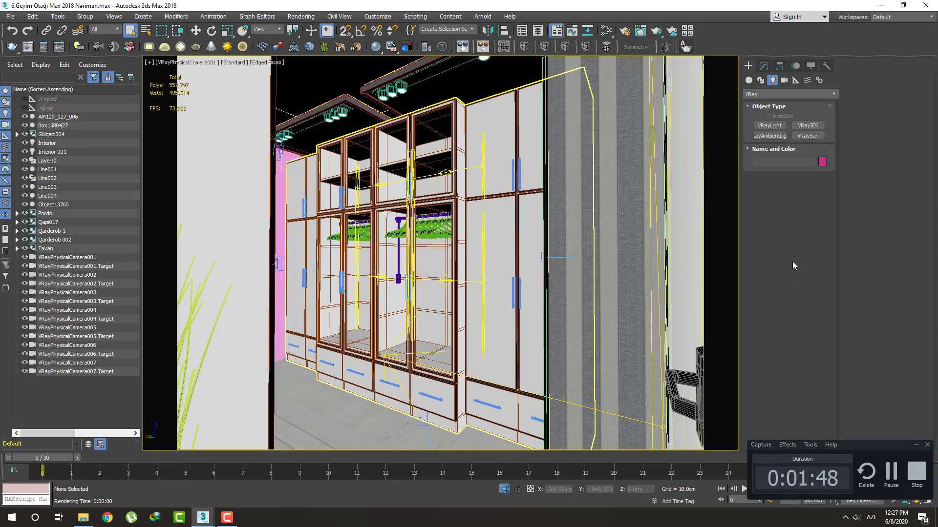
# Step: Set the RGB gamma/contrast of the grey striped bitmap's Color Correction map to 0.7 and run a test render
pyautogui.click(425, 171)
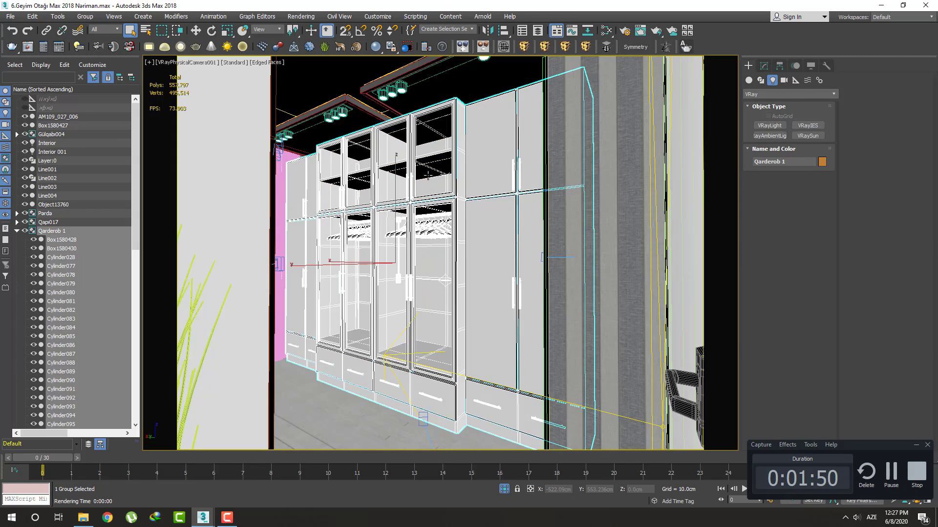
pyautogui.press('m')
pyautogui.moveTo(411, 235); pyautogui.dragTo(477, 234, button='middle')
pyautogui.scroll(-1, 476, 234)
pyautogui.click(363, 258)
pyautogui.scroll(-7, 364, 257)
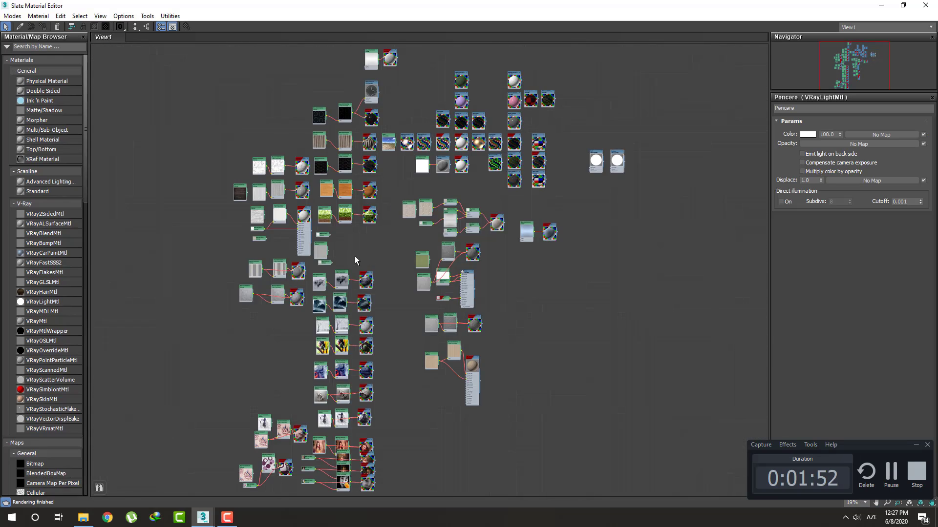
pyautogui.moveTo(339, 255); pyautogui.dragTo(398, 199, button='middle')
pyautogui.scroll(6, 355, 204)
pyautogui.click(303, 254)
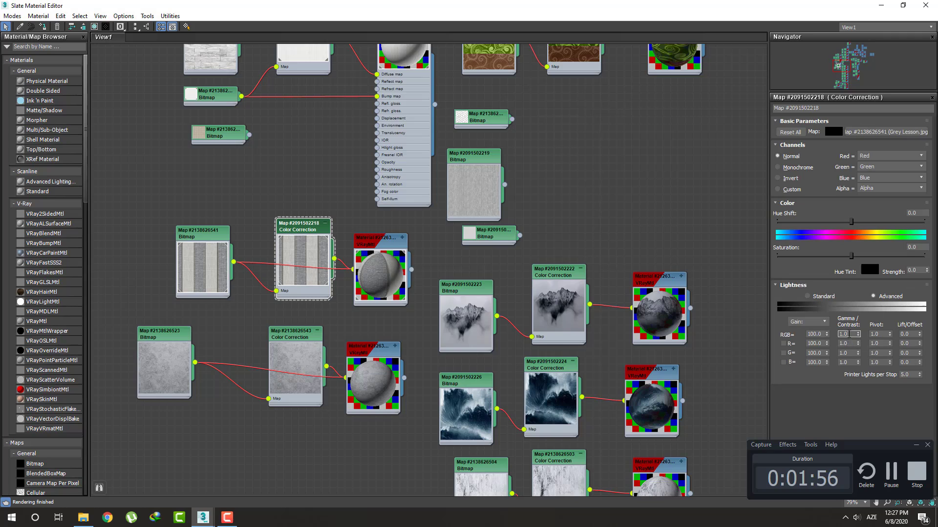
pyautogui.write('0.01')
pyautogui.press('Return')
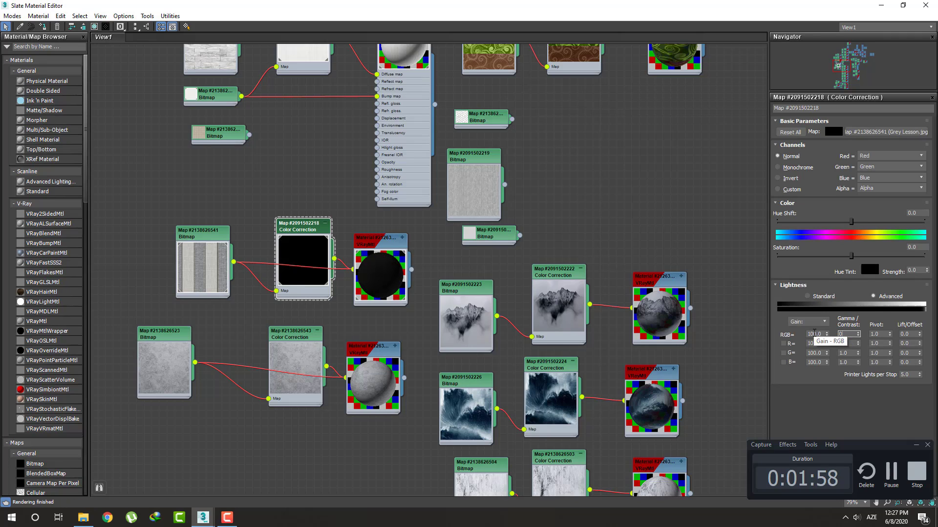
pyautogui.write('0.5')
pyautogui.press('Return')
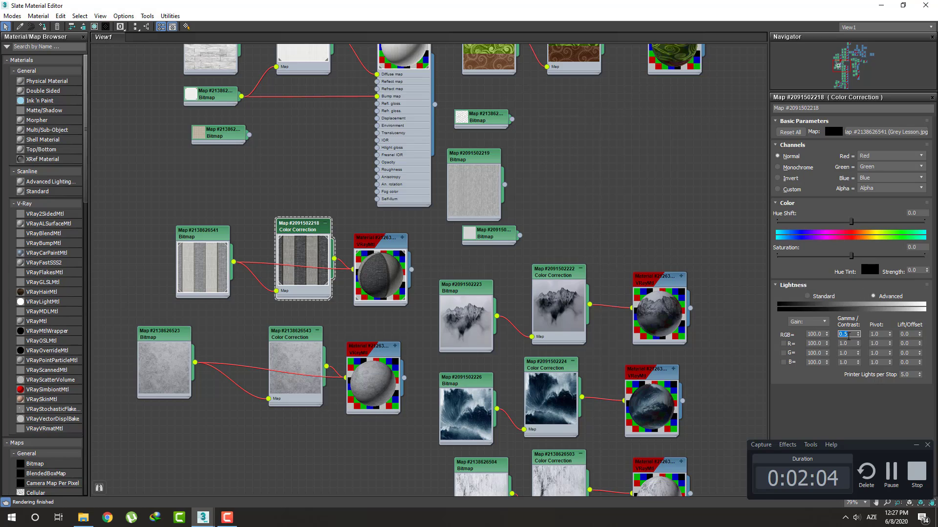
pyautogui.write('7')
pyautogui.press('Return')
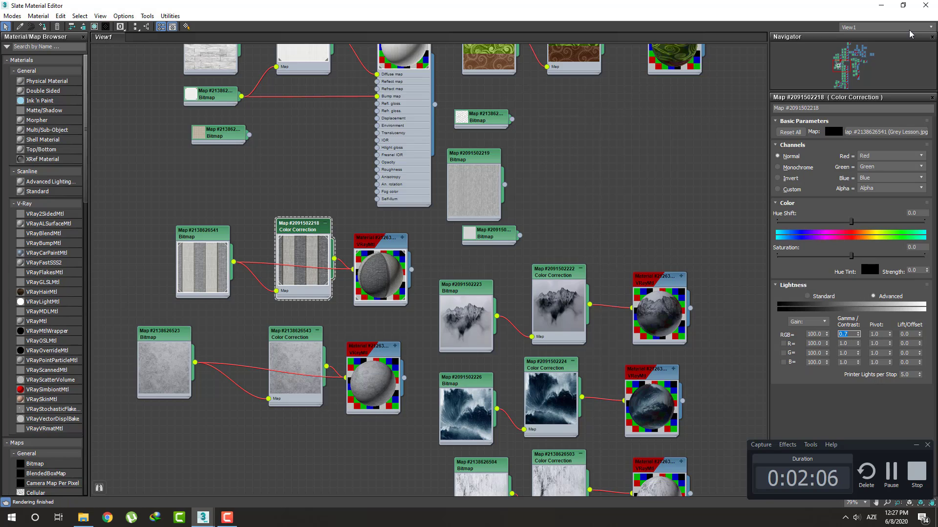
pyautogui.click(930, 2)
pyautogui.click(685, 34)
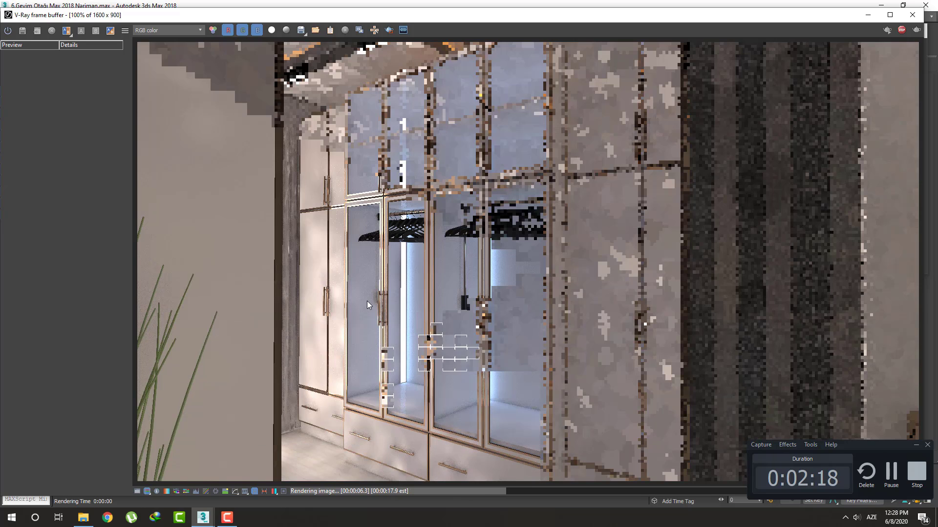
pyautogui.click(912, 14)
# Step: Make the Qarderob and Qarderob008 lights invisible in the light lister and render the camera view again
pyautogui.click(905, 47)
pyautogui.click(78, 46)
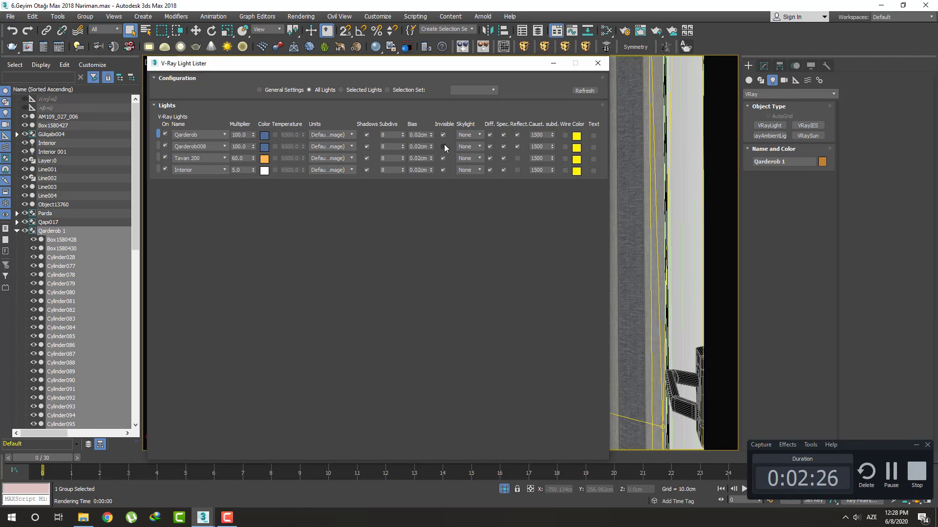
pyautogui.click(598, 63)
pyautogui.click(657, 31)
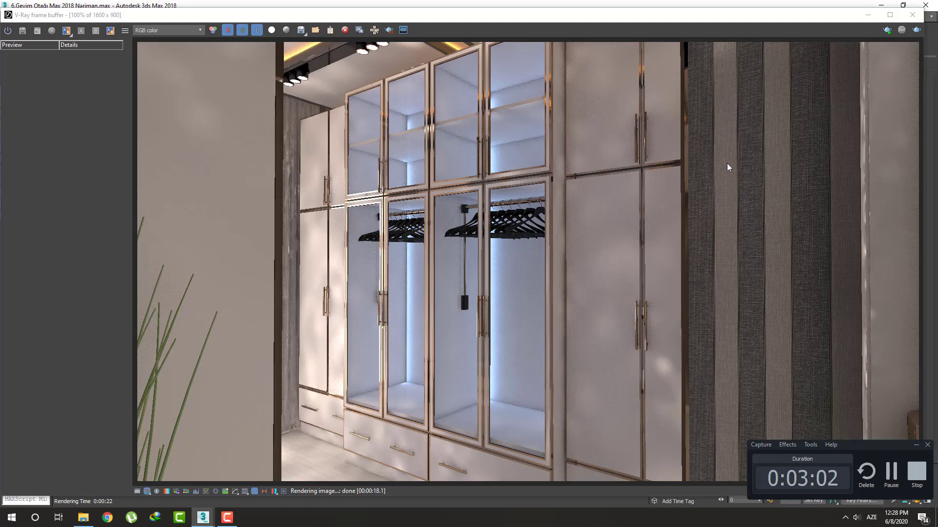
pyautogui.click(912, 15)
# Step: Switch the viewport to VRayPhysicalCamera002 and render that view
pyautogui.press('c')
pyautogui.doubleClick(480, 189)
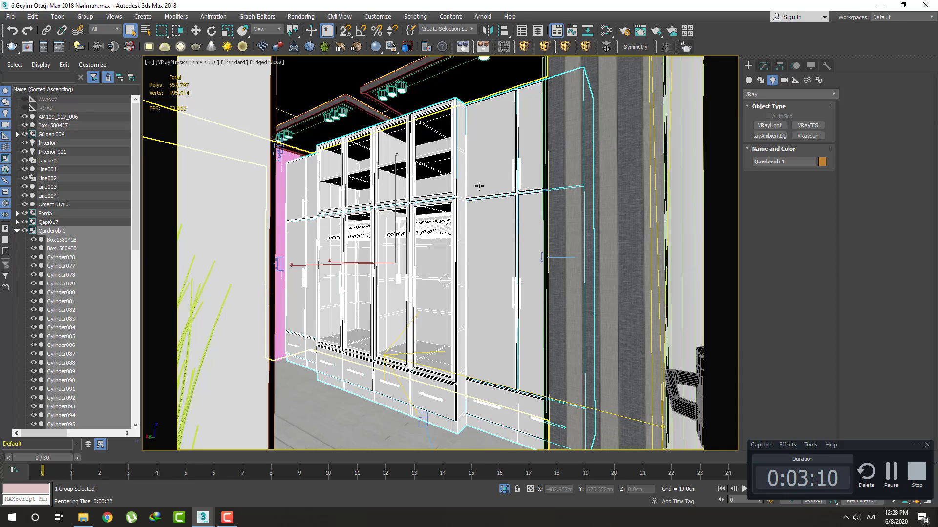
pyautogui.press('c')
pyautogui.doubleClick(482, 195)
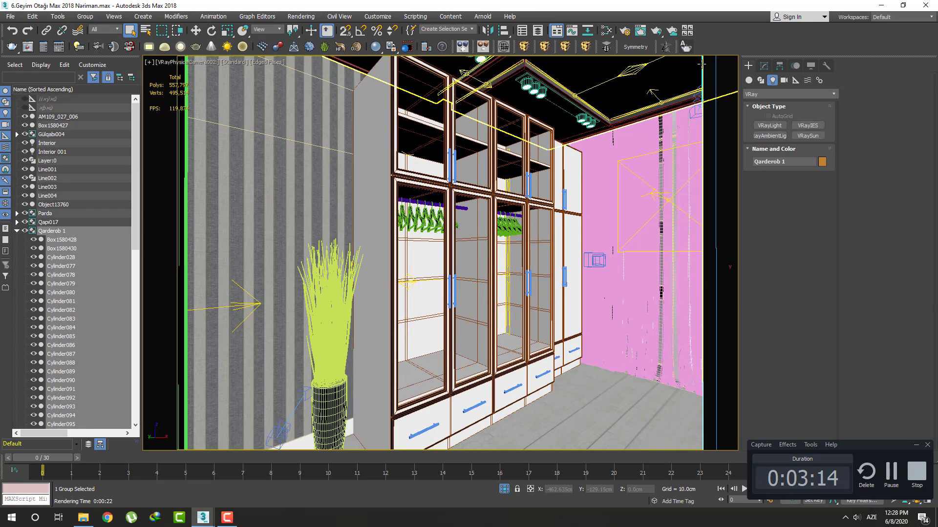
pyautogui.click(690, 45)
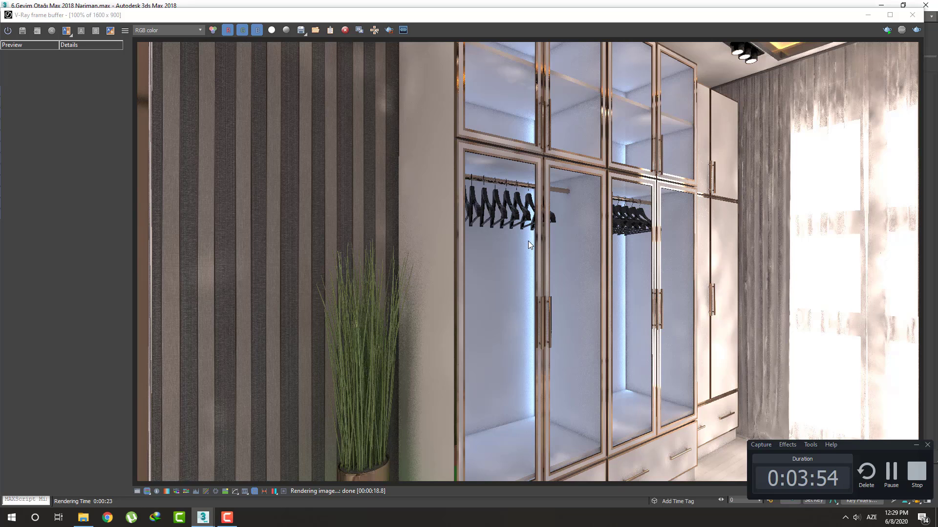
pyautogui.click(912, 15)
# Step: Keep the VRayPhysicalCamera002 view and switch its display to wireframe
pyautogui.press('c')
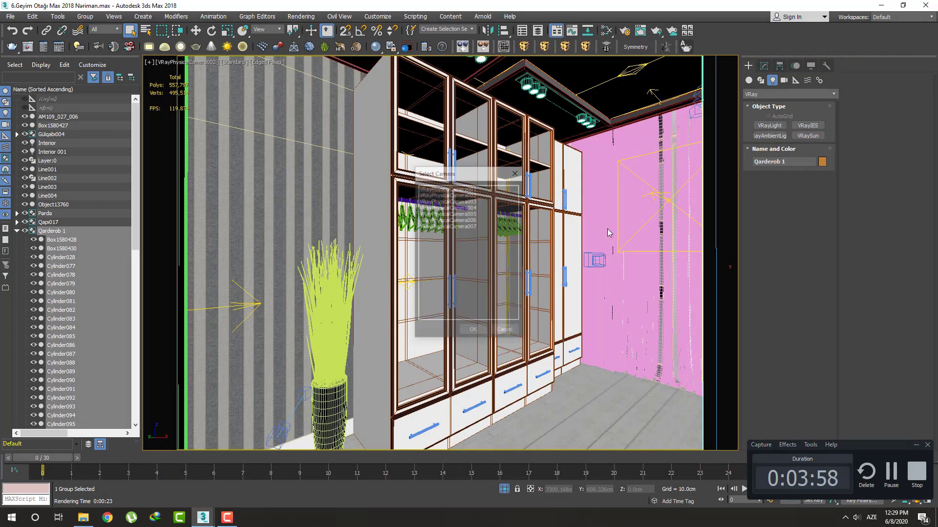
pyautogui.click(516, 172)
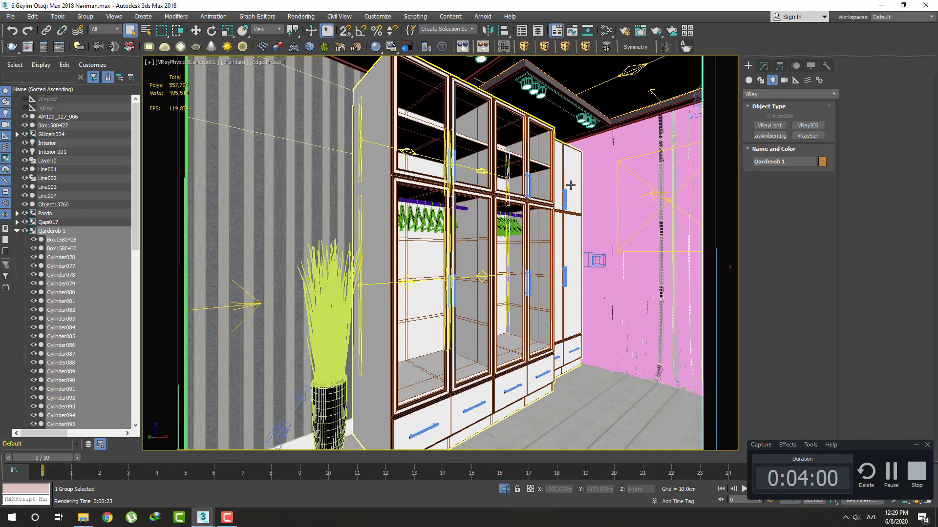
pyautogui.press('F3')
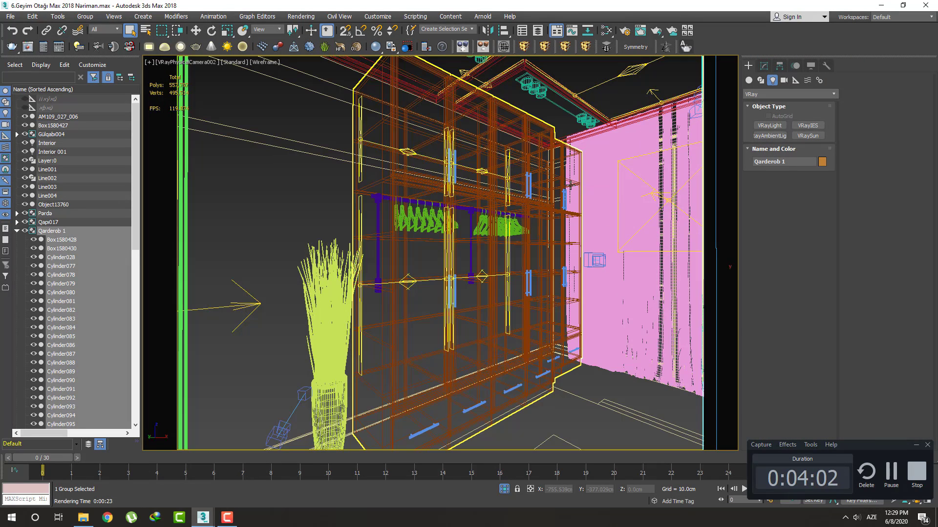
pyautogui.press('t')
pyautogui.scroll(10, 457, 230)
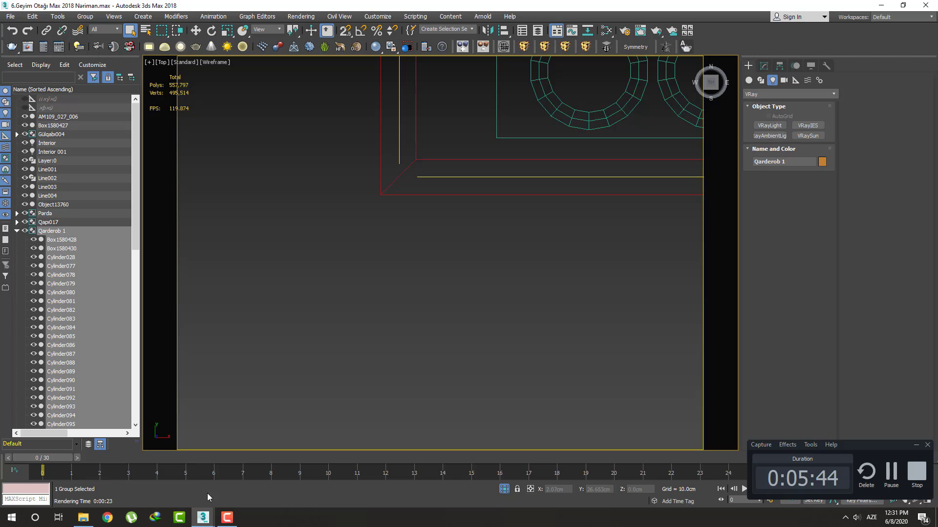
pyautogui.click(228, 517)
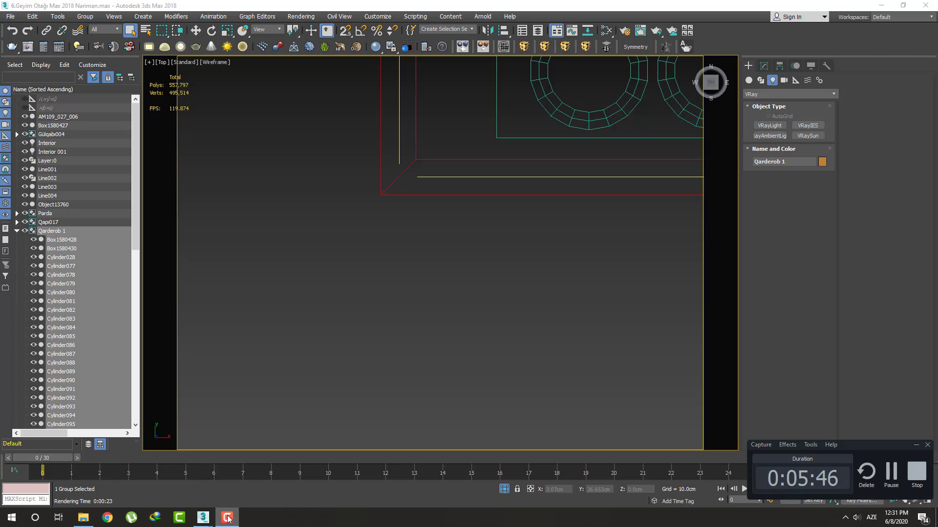
pyautogui.scroll(-8, 447, 309)
pyautogui.moveTo(565, 270); pyautogui.dragTo(456, 288, button='middle')
pyautogui.scroll(-5, 455, 288)
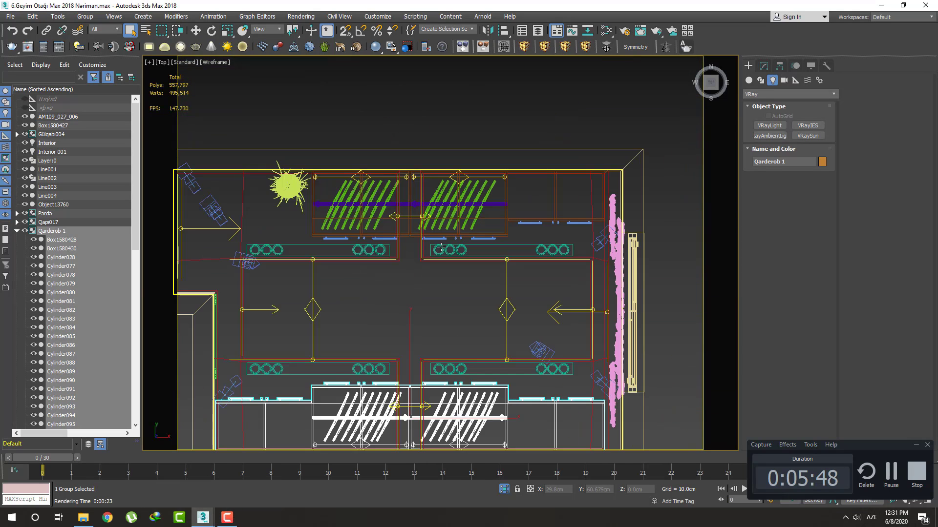
# Step: Return the viewport to VRayPhysicalCamera002 and review the last rendered image in the V-Ray frame buffer
pyautogui.press('c')
pyautogui.doubleClick(470, 201)
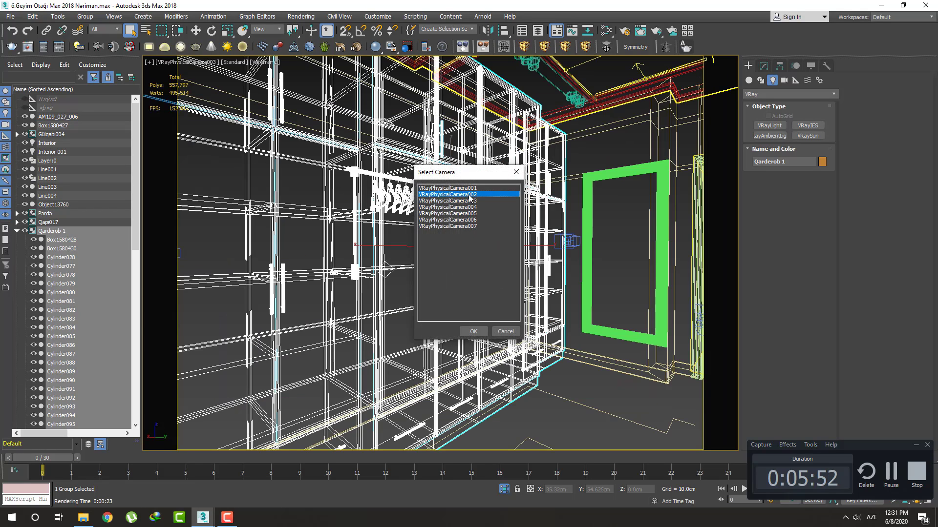
pyautogui.doubleClick(471, 195)
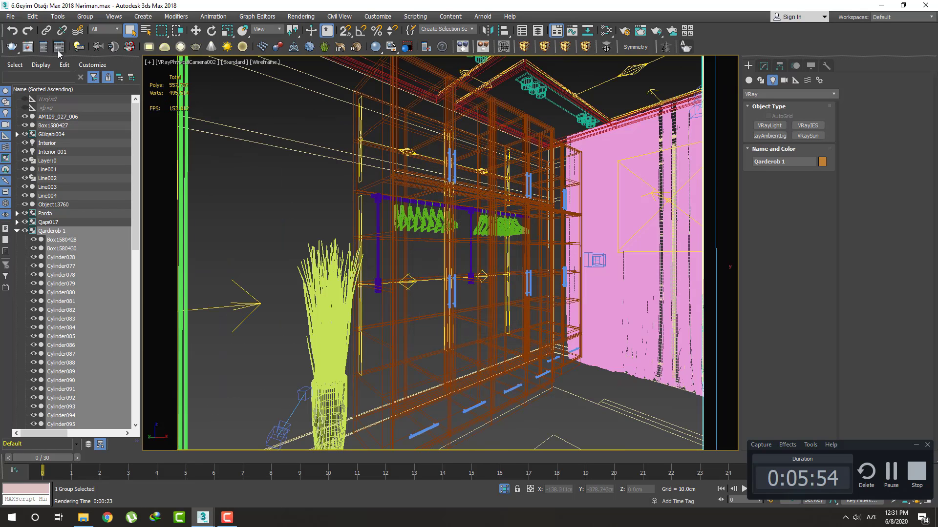
pyautogui.click(28, 46)
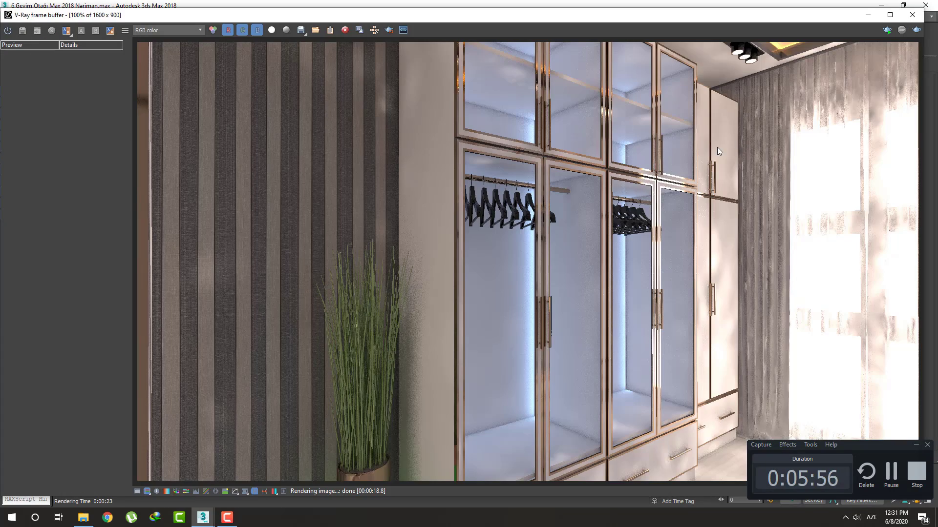
pyautogui.click(912, 16)
# Step: Switch the viewport to VRayPhysicalCamera004 and render that view
pyautogui.press('c')
pyautogui.doubleClick(472, 208)
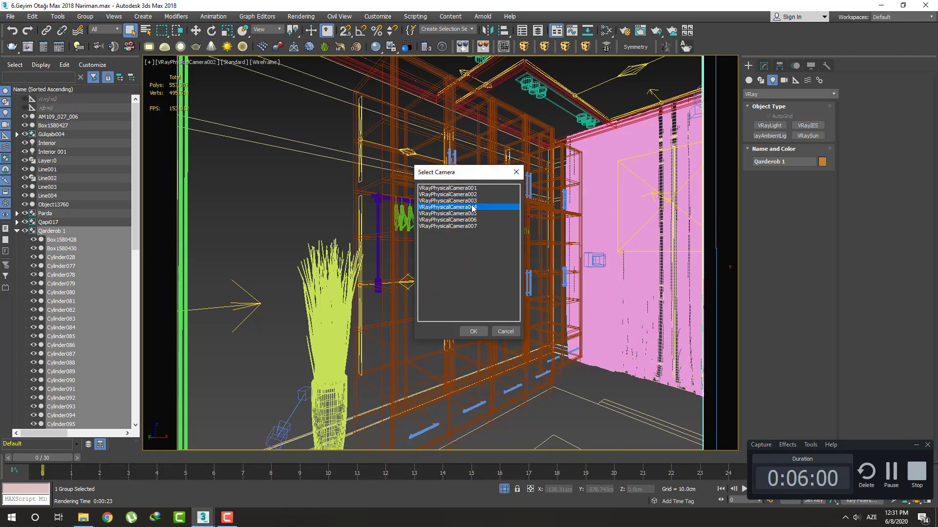
pyautogui.click(686, 43)
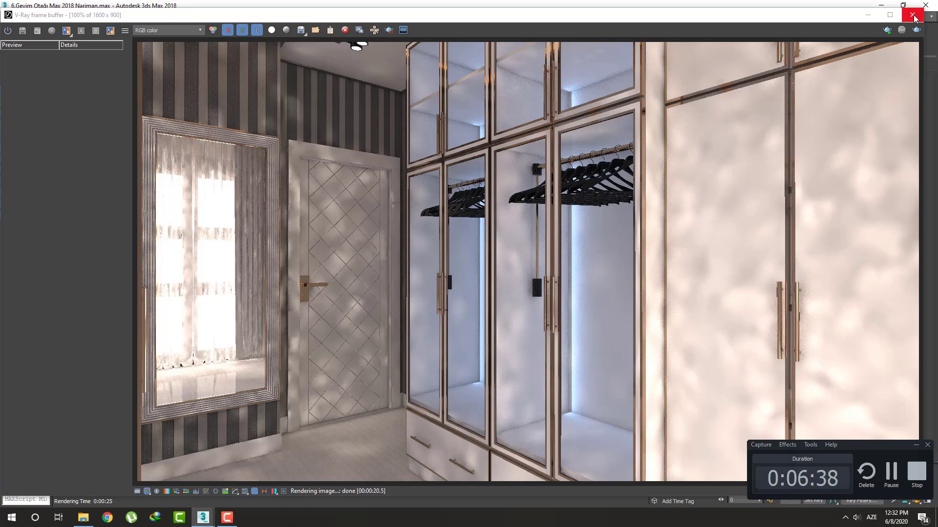
pyautogui.click(912, 15)
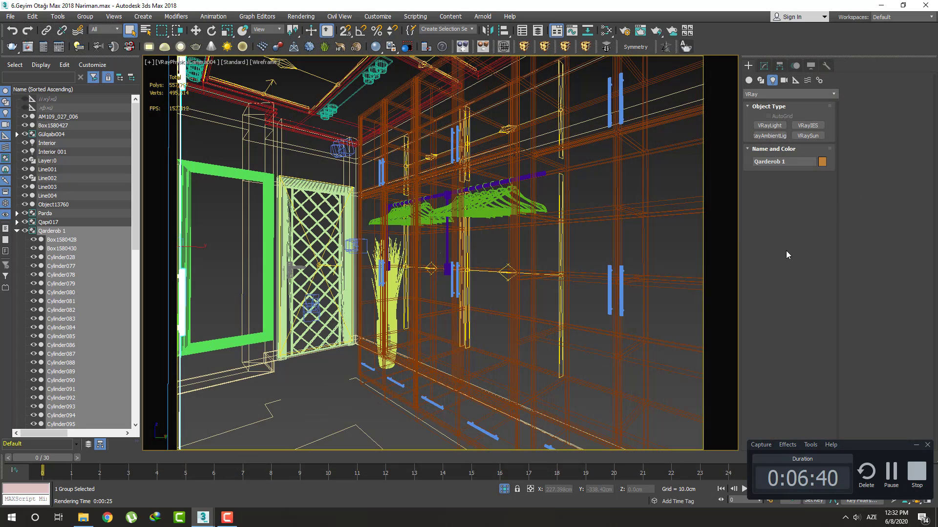
# Step: Switch the viewport to VRayPhysicalCamera005 and run a test render with the render buckets following the mouse
pyautogui.press('c')
pyautogui.doubleClick(476, 207)
pyautogui.press('c')
pyautogui.doubleClick(480, 213)
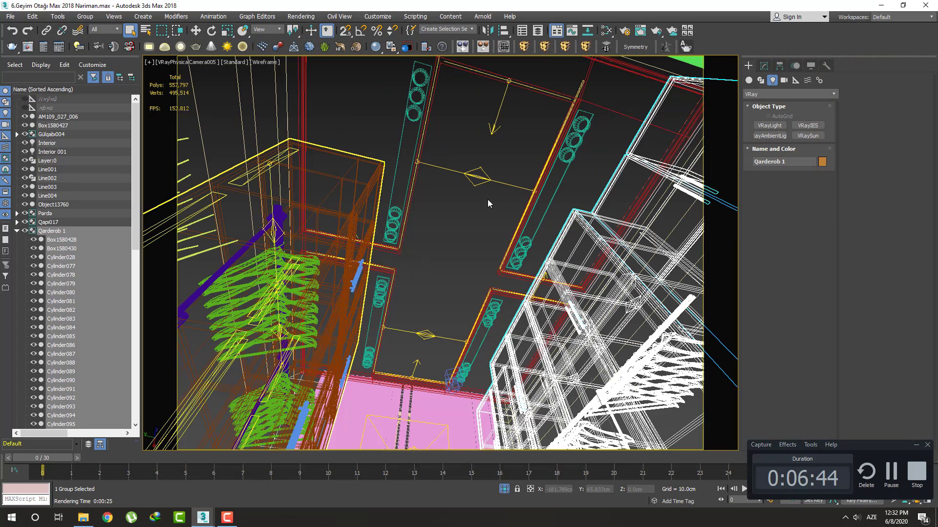
pyautogui.press('F3')
pyautogui.press('F3')
pyautogui.click(688, 49)
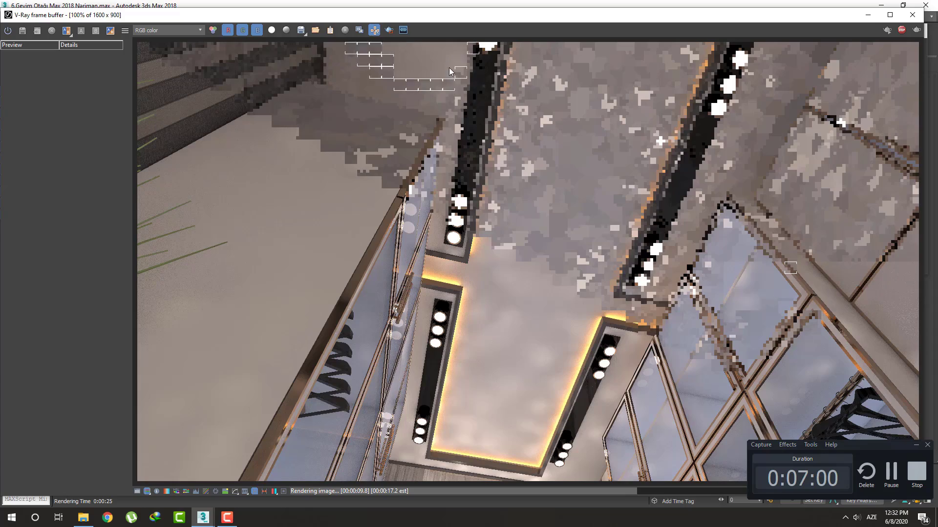
pyautogui.click(374, 29)
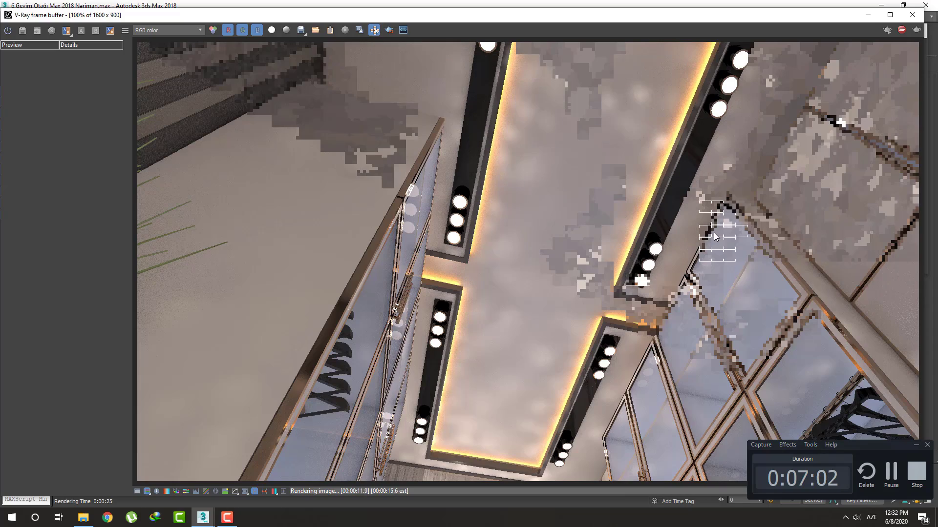
pyautogui.click(915, 16)
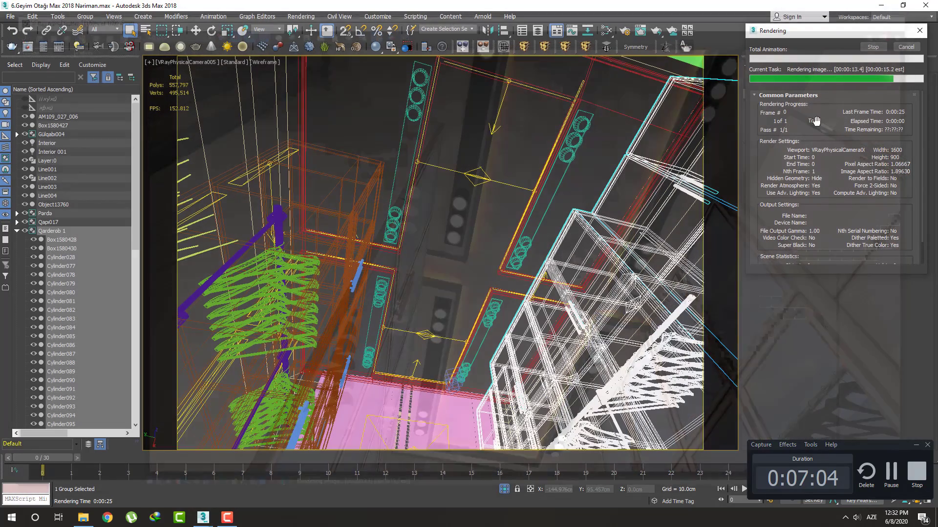
# Step: Switch the viewport to VRayPhysicalCamera006 and start a test render of it
pyautogui.press('c')
pyautogui.doubleClick(471, 219)
pyautogui.click(686, 47)
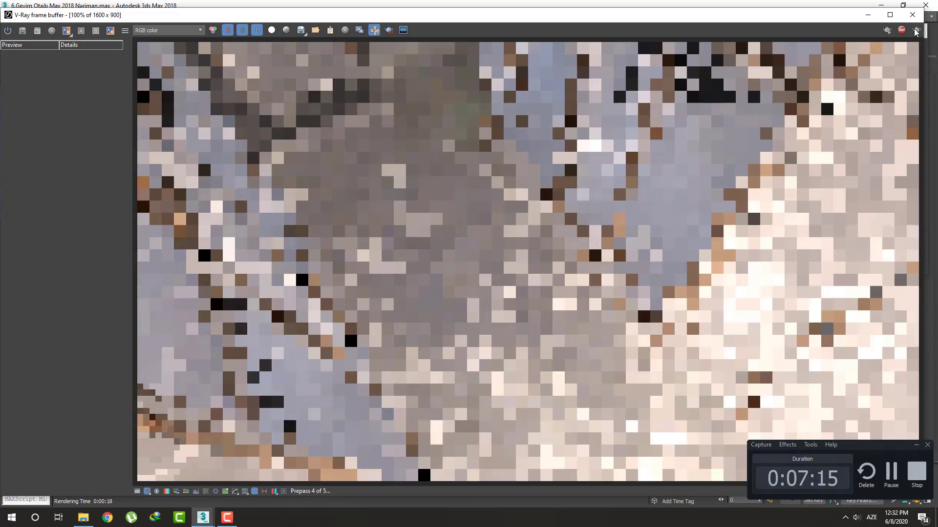
pyautogui.click(912, 15)
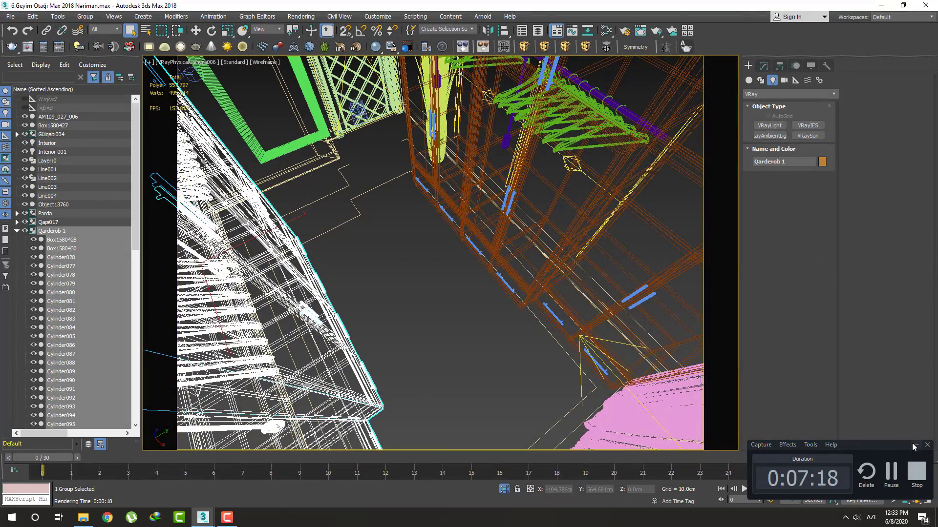
# Step: Orbit VRayPhysicalCamera006 to face the wardrobe beside the door, show it shaded with edged faces, and test-render the new angle
pyautogui.click(912, 445)
pyautogui.click(916, 500)
pyautogui.moveTo(560, 272)
pyautogui.mouseDown()
pyautogui.moveTo(586, 253)
pyautogui.moveTo(550, 251)
pyautogui.moveTo(537, 305)
pyautogui.moveTo(477, 236)
pyautogui.moveTo(464, 288)
pyautogui.moveTo(481, 259)
pyautogui.moveTo(469, 293)
pyautogui.moveTo(446, 318)
pyautogui.moveTo(456, 254)
pyautogui.moveTo(459, 277)
pyautogui.moveTo(448, 277)
pyautogui.moveTo(446, 268)
pyautogui.moveTo(612, 193)
pyautogui.mouseUp()
pyautogui.press('F3')
pyautogui.click(687, 48)
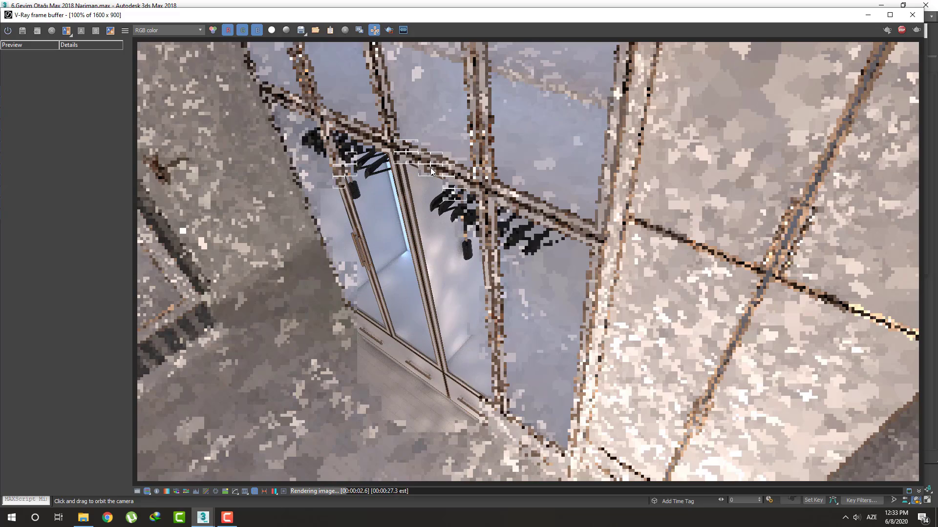
pyautogui.click(912, 15)
pyautogui.click(913, 48)
# Step: Switch the viewport to VRayPhysicalCamera007 and run a test render of that view
pyautogui.press('c')
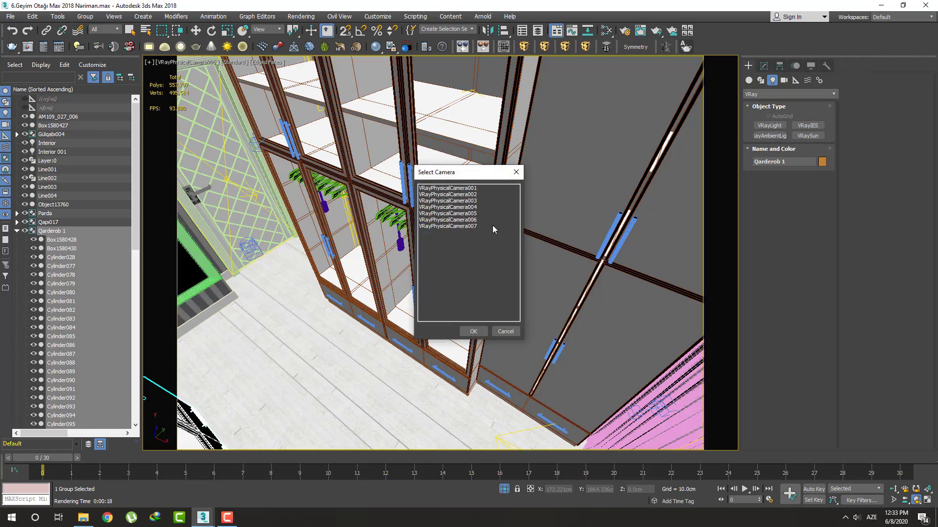
pyautogui.doubleClick(492, 226)
pyautogui.click(685, 46)
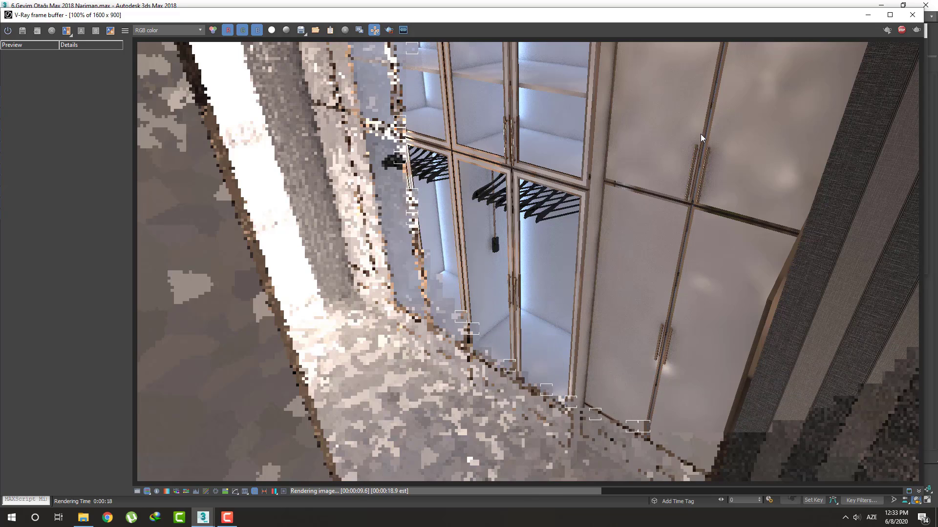
pyautogui.click(911, 14)
pyautogui.click(905, 47)
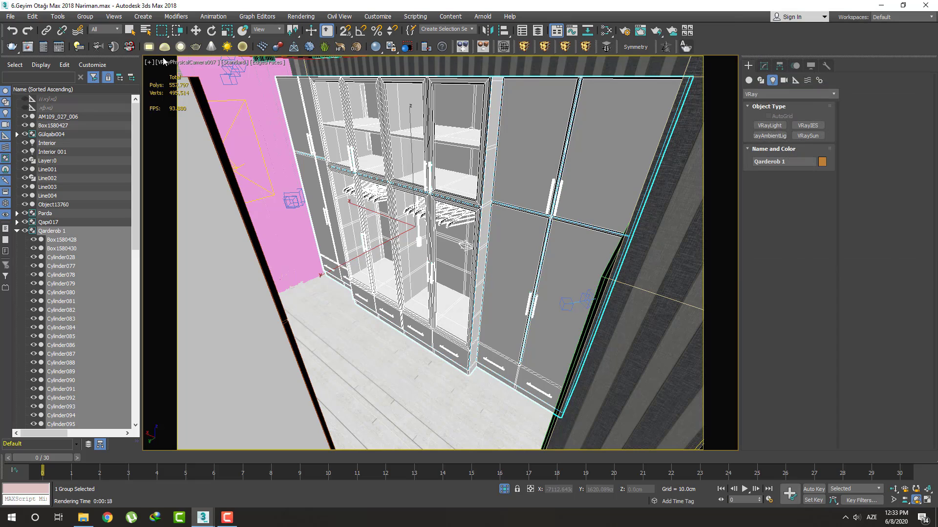
# Step: Isolate the Parda curtain group and frame it in a shaded perspective view without edges
pyautogui.click(271, 92)
pyautogui.hotkey('alt', 'q')
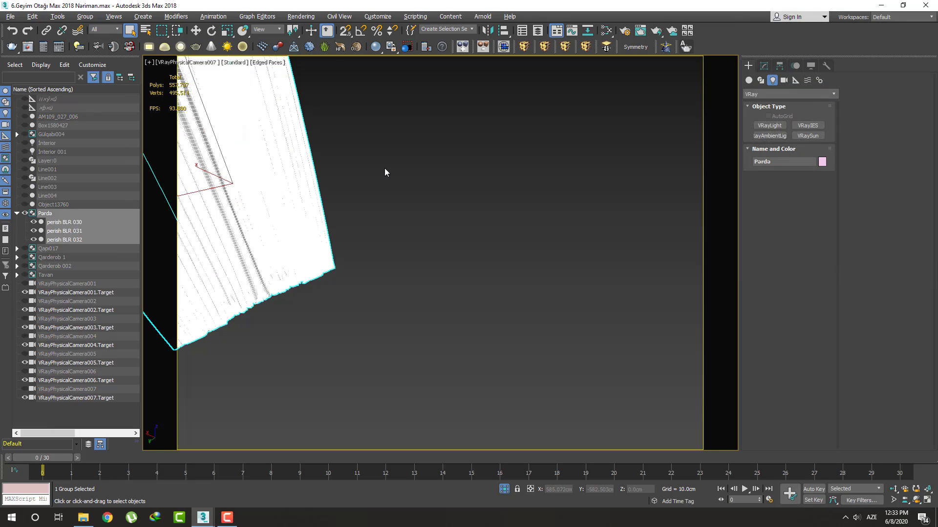
pyautogui.press('p')
pyautogui.press('z')
pyautogui.press('F3')
pyautogui.keyDown('alt'); pyautogui.moveTo(450, 209); pyautogui.dragTo(430, 210, button='middle'); pyautogui.keyUp('alt')
pyautogui.press('F3')
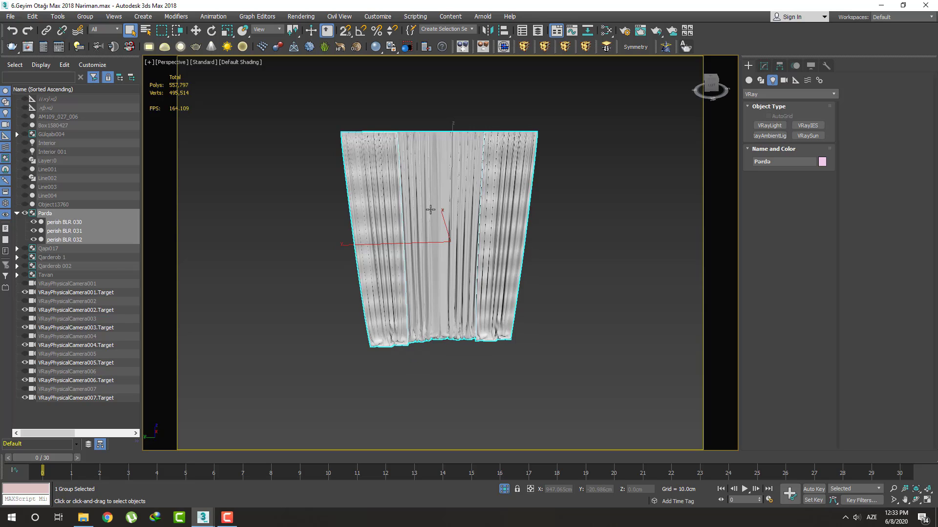
# Step: Open the Parda group and select its two outer curtain panels
pyautogui.click(84, 16)
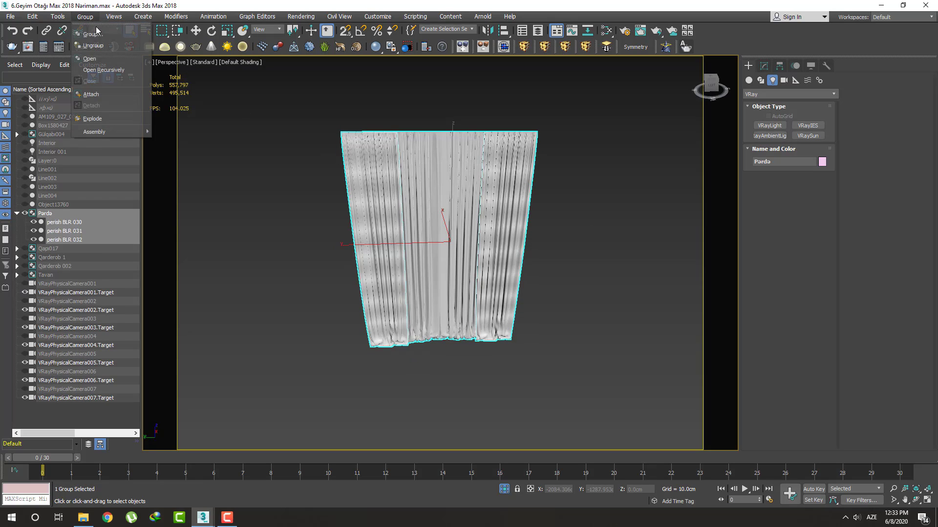
pyautogui.click(130, 58)
pyautogui.click(347, 185)
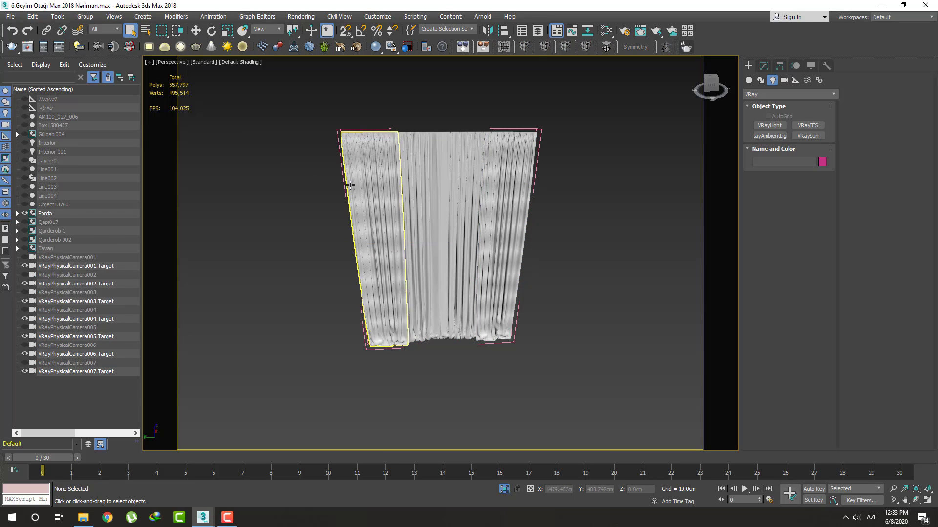
pyautogui.keyDown('ctrl'); pyautogui.click(520, 214); pyautogui.keyUp('ctrl')
# Step: Find the light curtain VRayMtl in the Slate Material Editor and duplicate it above the original together with its Falloff map
pyautogui.press('m')
pyautogui.scroll(-5, 537, 229)
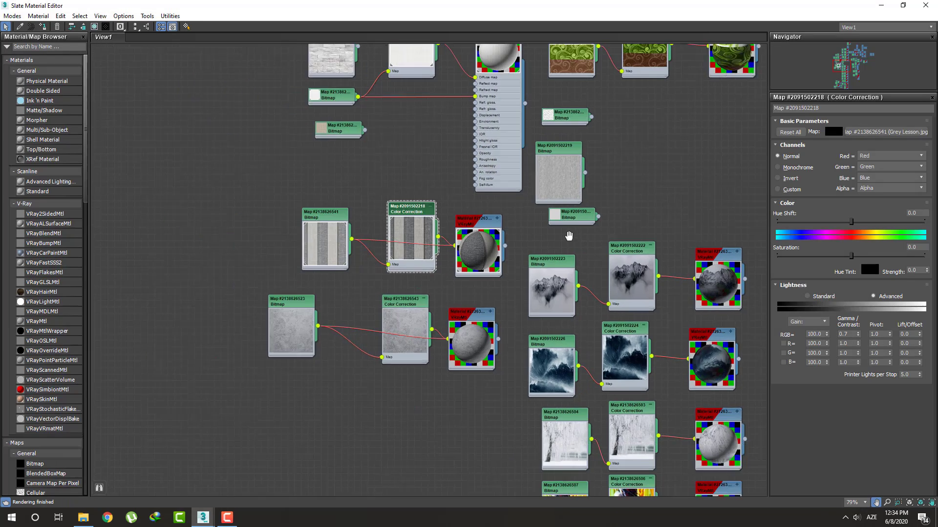
pyautogui.scroll(-3, 527, 243)
pyautogui.moveTo(528, 243); pyautogui.dragTo(503, 316, button='middle')
pyautogui.moveTo(588, 68); pyautogui.dragTo(479, 233, button='middle')
pyautogui.scroll(6, 479, 232)
pyautogui.moveTo(425, 143); pyautogui.dragTo(558, 191)
pyautogui.moveTo(558, 190); pyautogui.dragTo(518, 290, button='middle')
pyautogui.scroll(1, 519, 290)
pyautogui.keyDown('shift'); pyautogui.moveTo(468, 256); pyautogui.dragTo(467, 162); pyautogui.keyUp('shift')
# Step: Set the front colour of the copied Falloff map to a dark grey with RGB values of 5
pyautogui.doubleClick(400, 196)
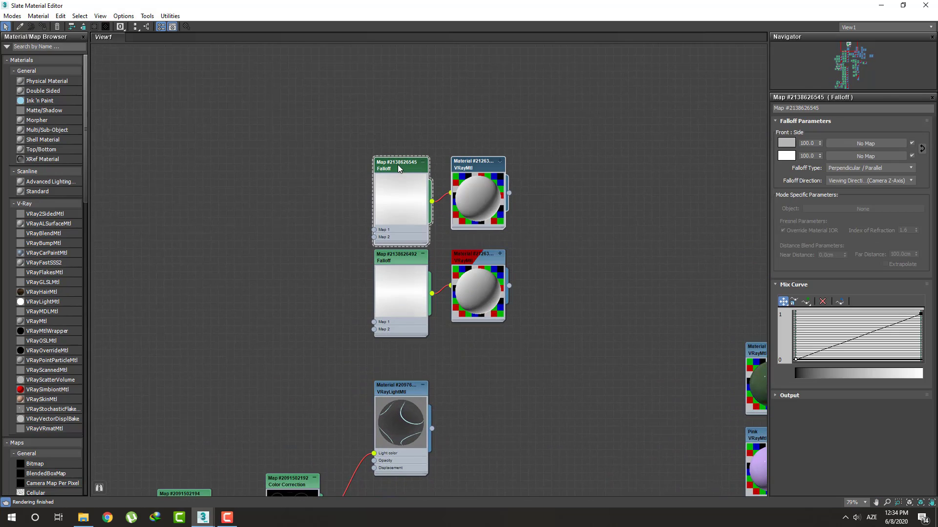
pyautogui.click(785, 143)
pyautogui.moveTo(288, 101); pyautogui.dragTo(288, 66)
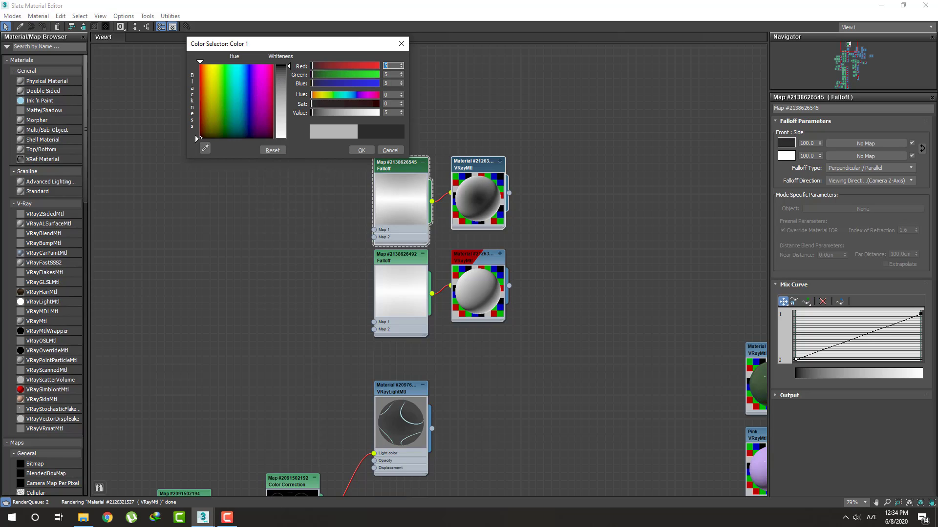
pyautogui.click(362, 150)
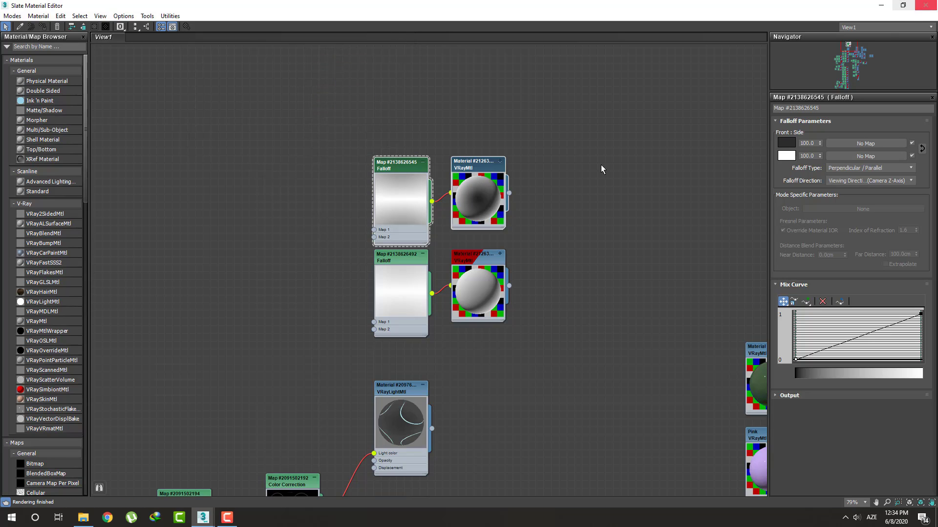
# Step: Assign the copied dark VRayMtl to the two outer curtain panels, perish BLR 031 and perish BLR 032
pyautogui.doubleClick(482, 172)
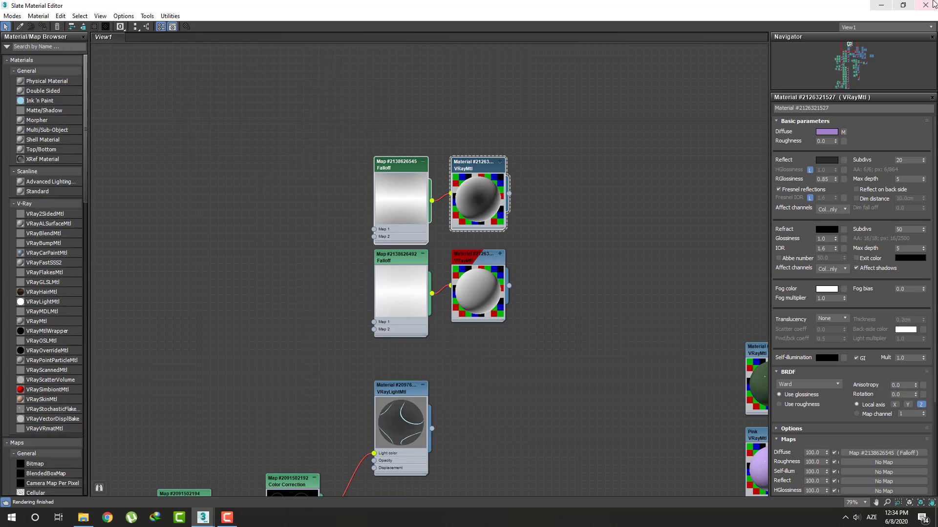
pyautogui.click(926, 4)
pyautogui.click(509, 173)
pyautogui.click(382, 182)
pyautogui.press('m')
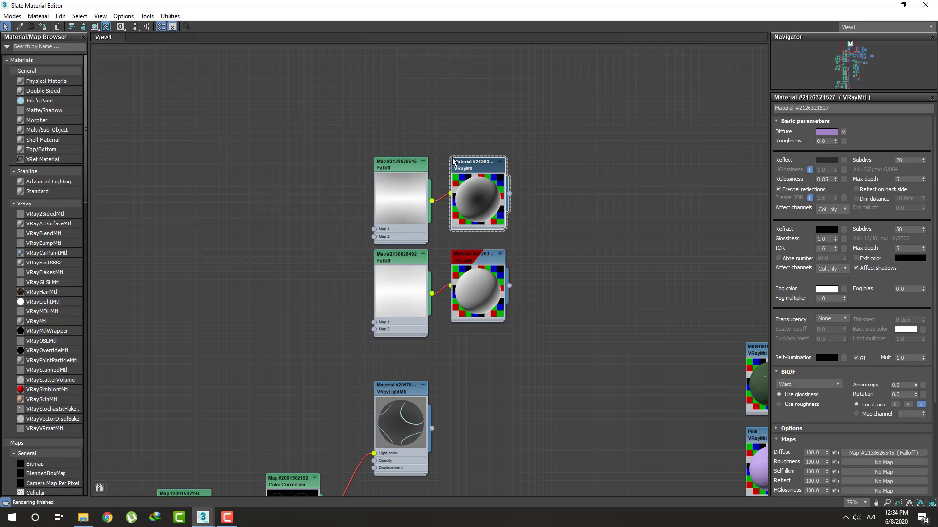
pyautogui.click(43, 26)
pyautogui.click(925, 5)
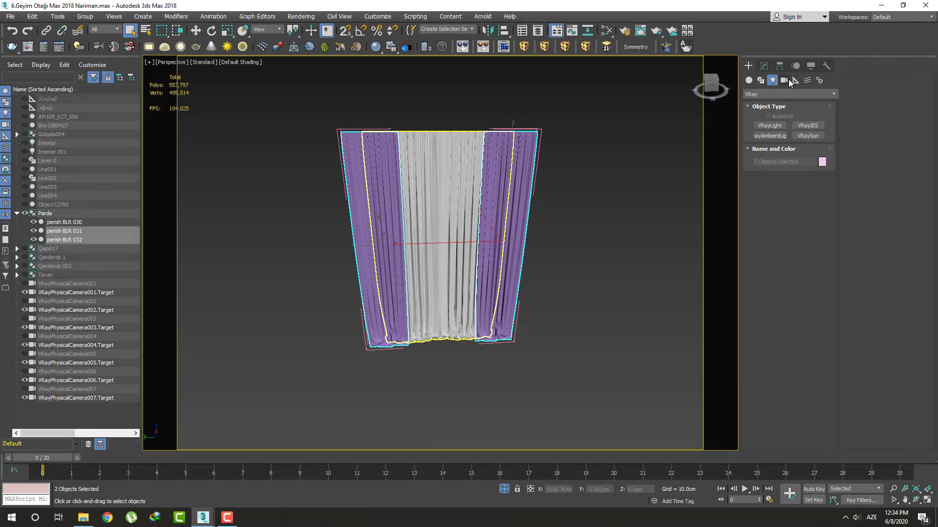
# Step: Bring the rest of the scene back into display and switch the viewport to VRayPhysicalCamera001
pyautogui.rightClick(614, 193)
pyautogui.click(630, 142)
pyautogui.press('c')
pyautogui.doubleClick(473, 188)
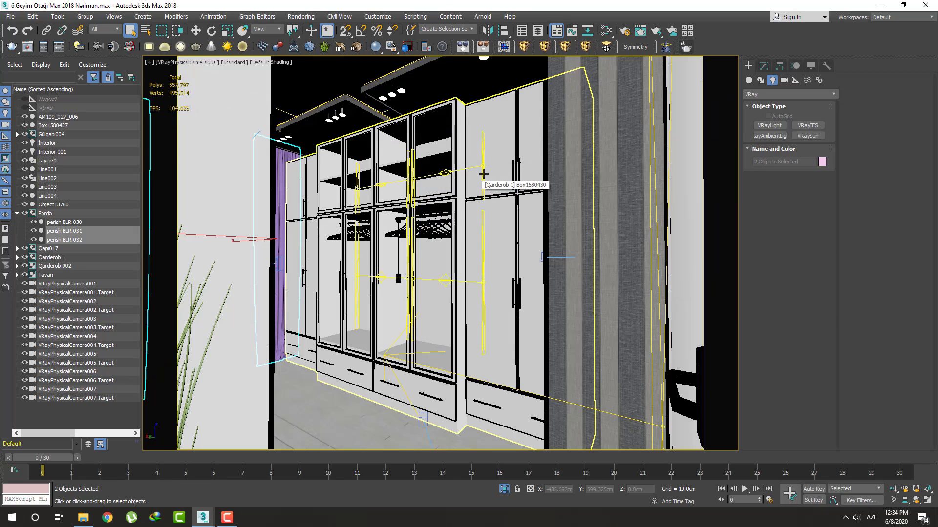
# Step: Switch the viewport to VRayPhysicalCamera007 and render it to check the dark curtain panels
pyautogui.press('c')
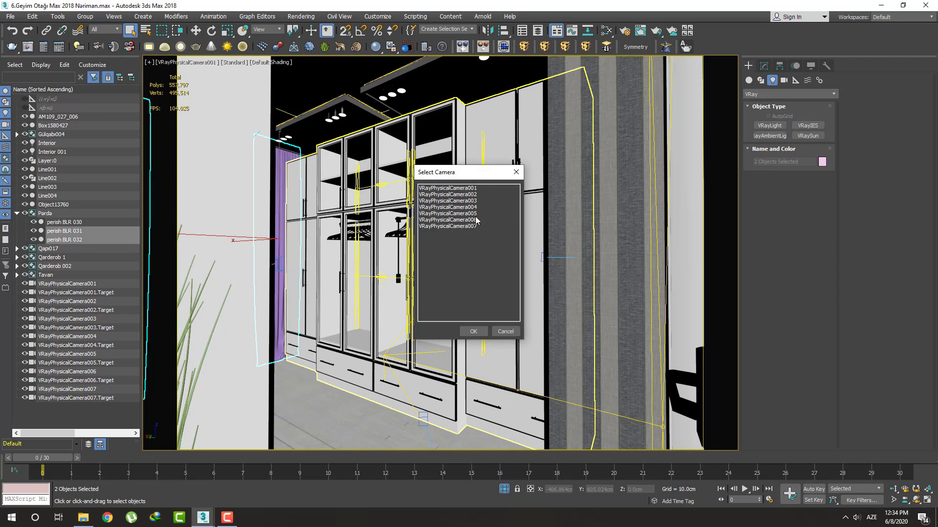
pyautogui.doubleClick(473, 226)
pyautogui.hotkey('shift', 'q')
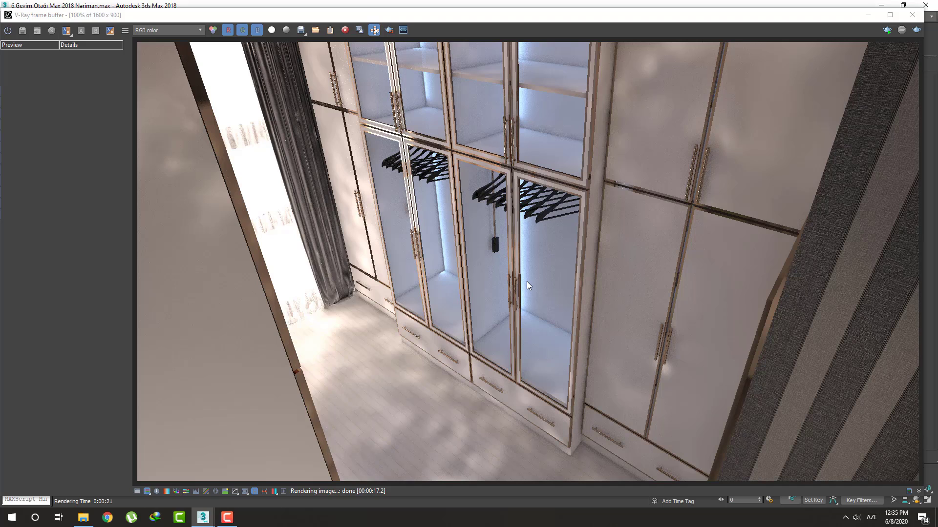
pyautogui.click(912, 15)
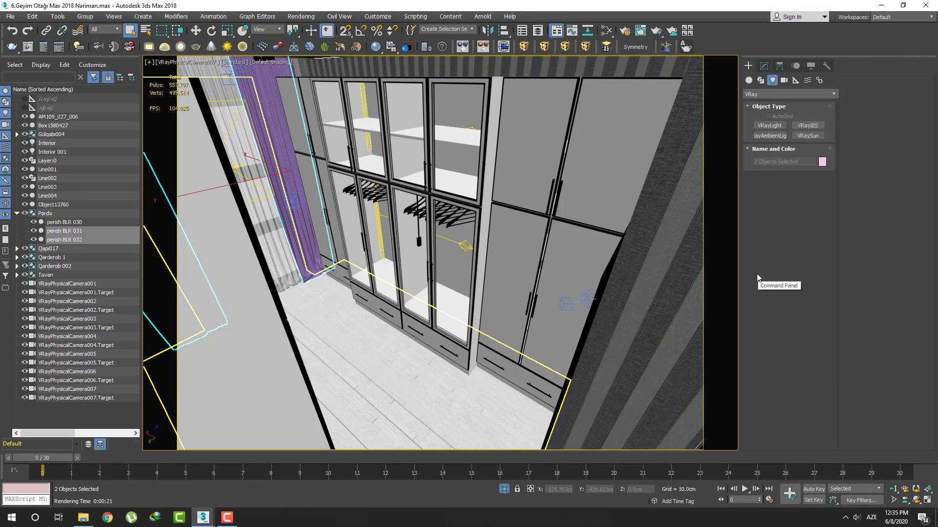
pyautogui.rightClick(441, 230)
pyautogui.click(472, 192)
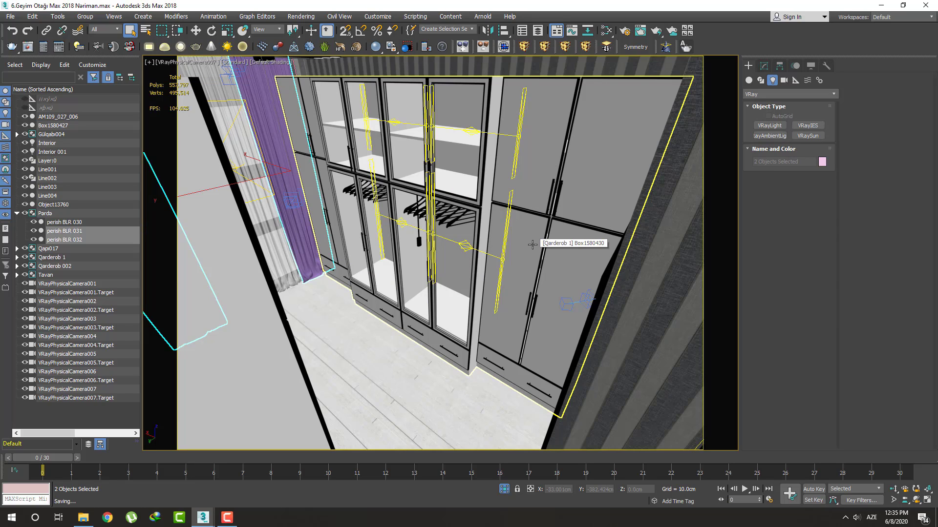
# Step: Set the render output size to 1875 by 1500 and review the V-Ray sampling, GI and system render settings
pyautogui.click(301, 16)
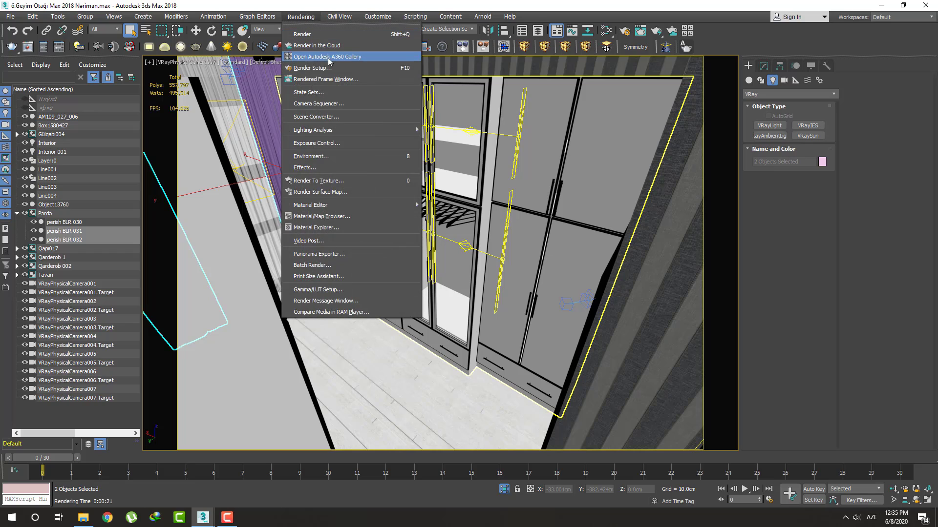
pyautogui.click(359, 67)
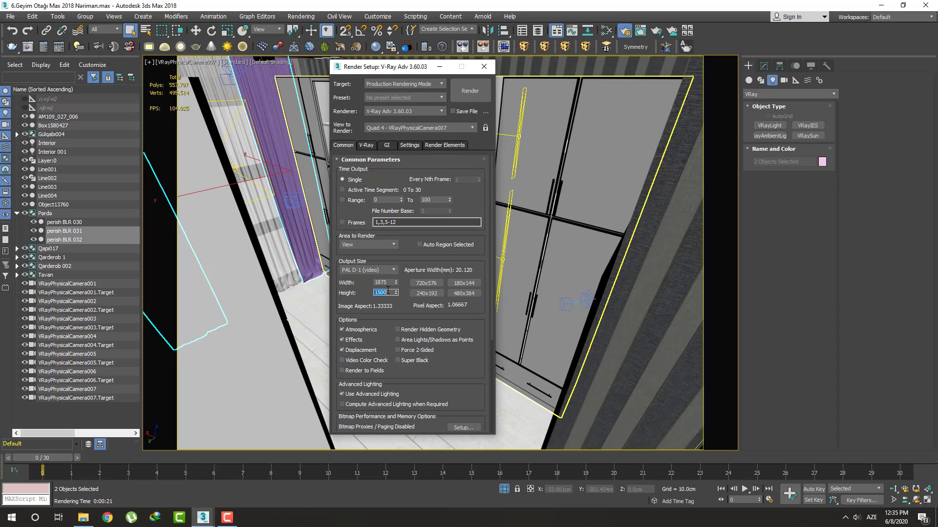
pyautogui.click(365, 145)
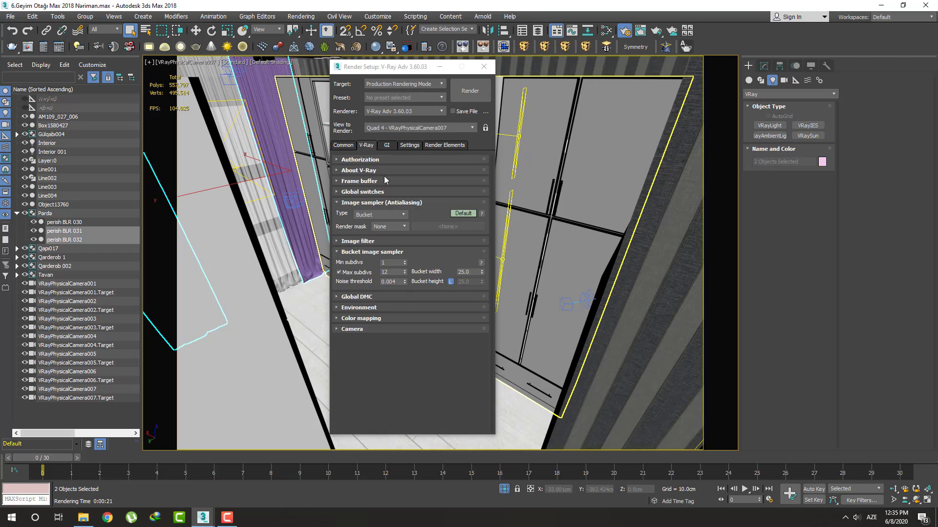
pyautogui.click(396, 297)
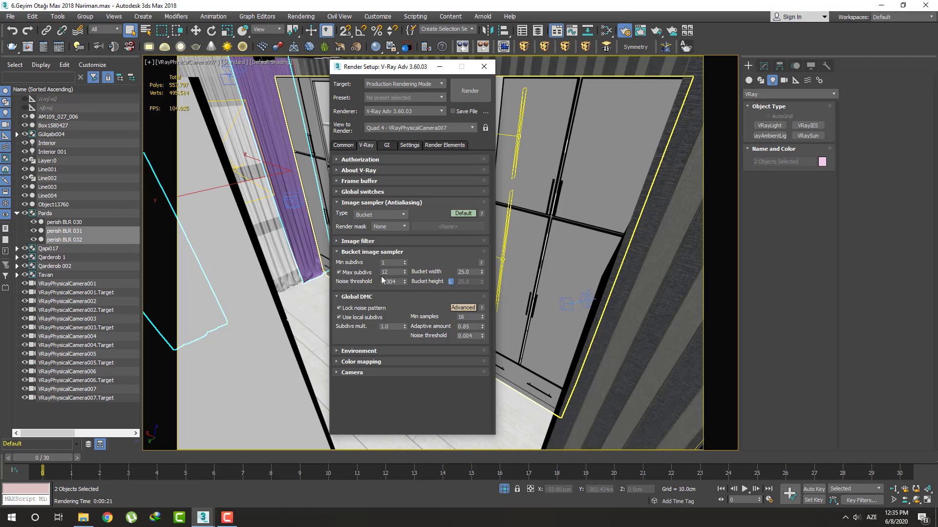
pyautogui.click(386, 145)
pyautogui.click(411, 265)
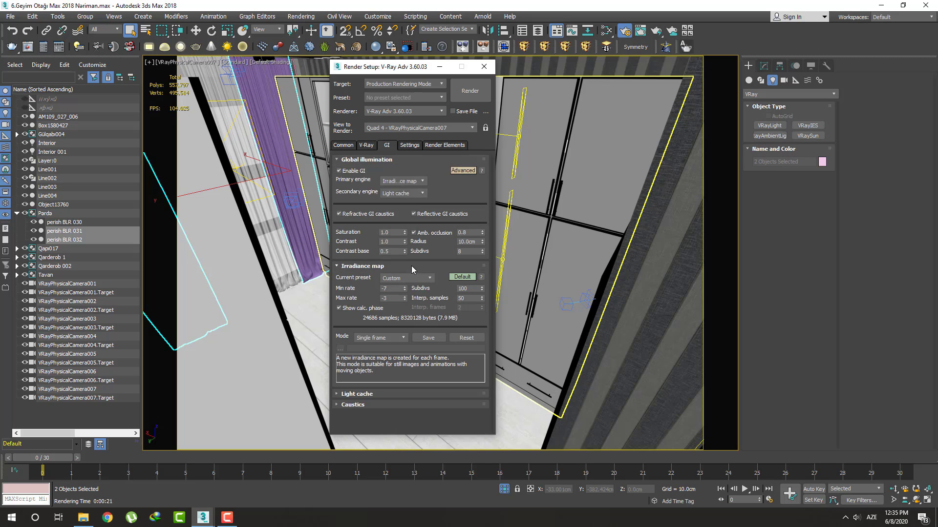
pyautogui.click(391, 392)
pyautogui.click(410, 145)
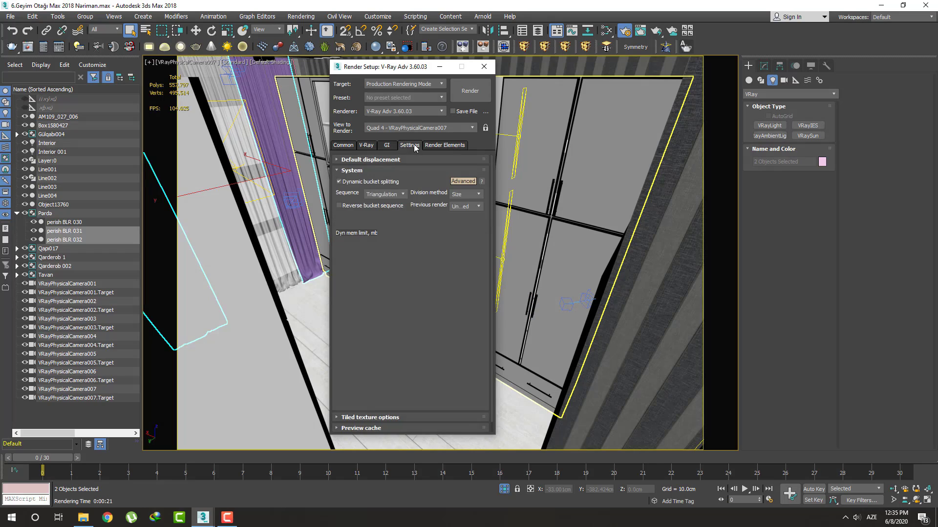
pyautogui.click(347, 148)
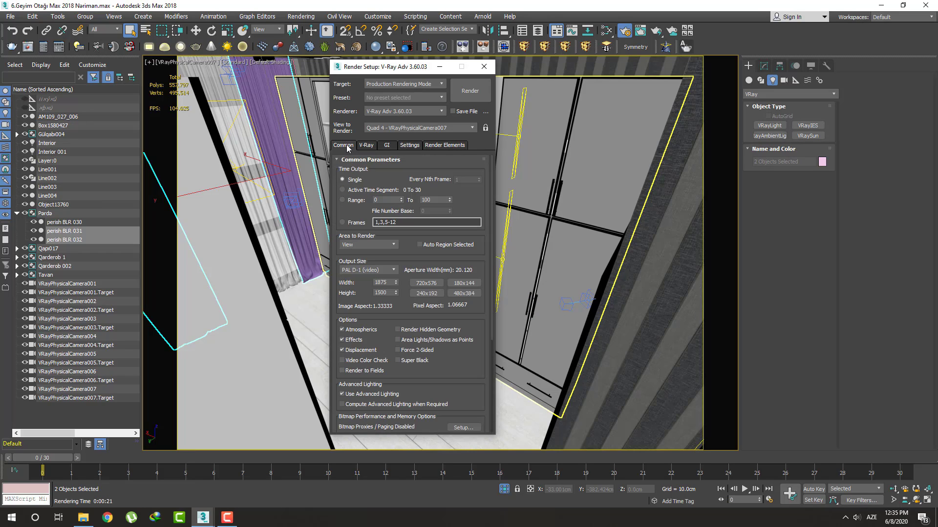
# Step: Remove all the old views from the batch render list
pyautogui.click(301, 16)
pyautogui.click(323, 260)
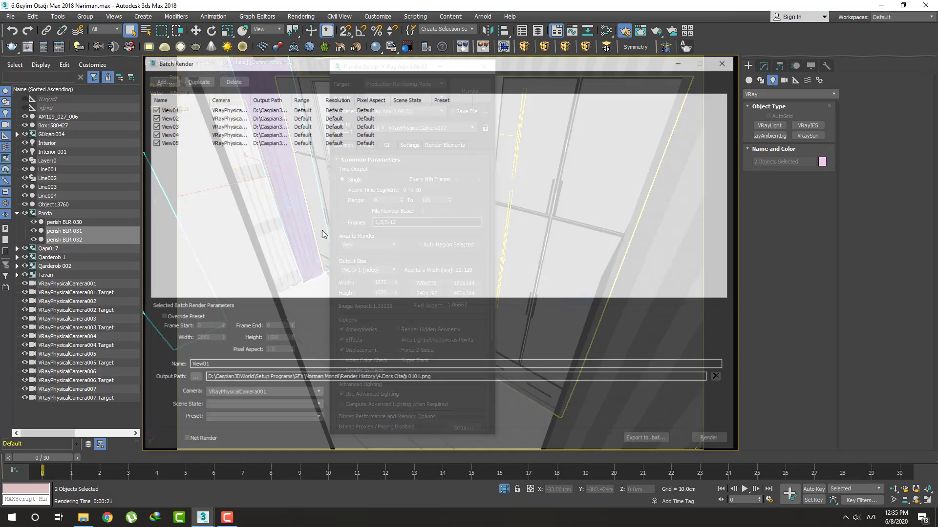
pyautogui.click(230, 81)
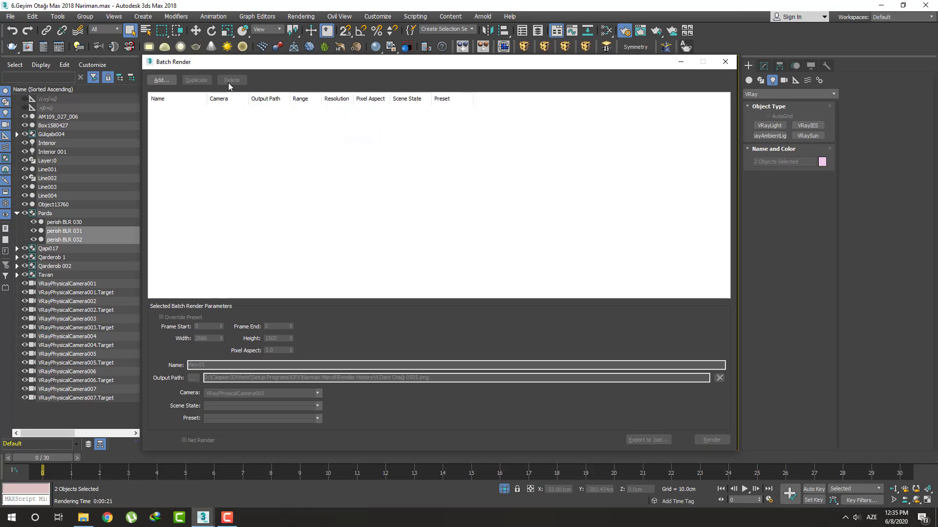
# Step: Add a new batch render view that uses VRayPhysicalCamera001
pyautogui.click(173, 79)
pyautogui.click(280, 393)
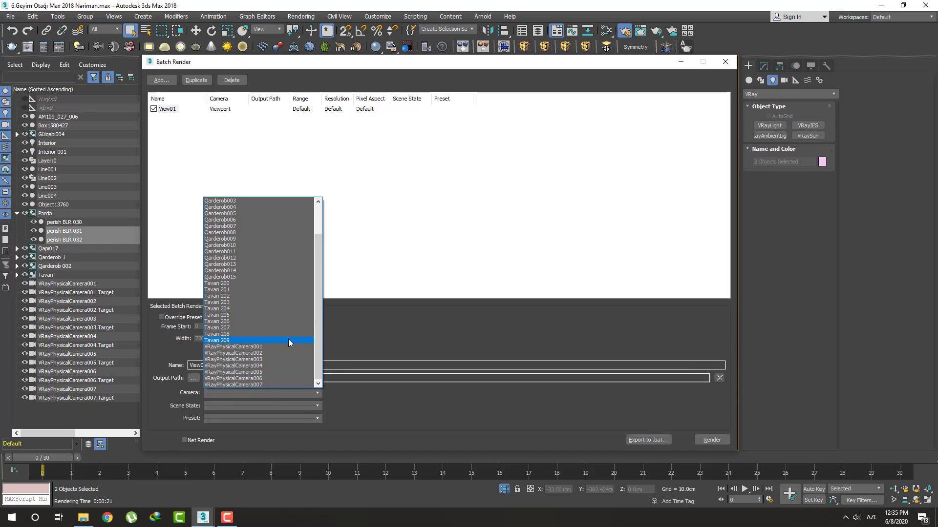
pyautogui.click(261, 347)
# Step: Choose the project's Render History folder, under GFX in Caspian3DWorld\Setup Programs, as the first batch view's output location
pyautogui.click(194, 378)
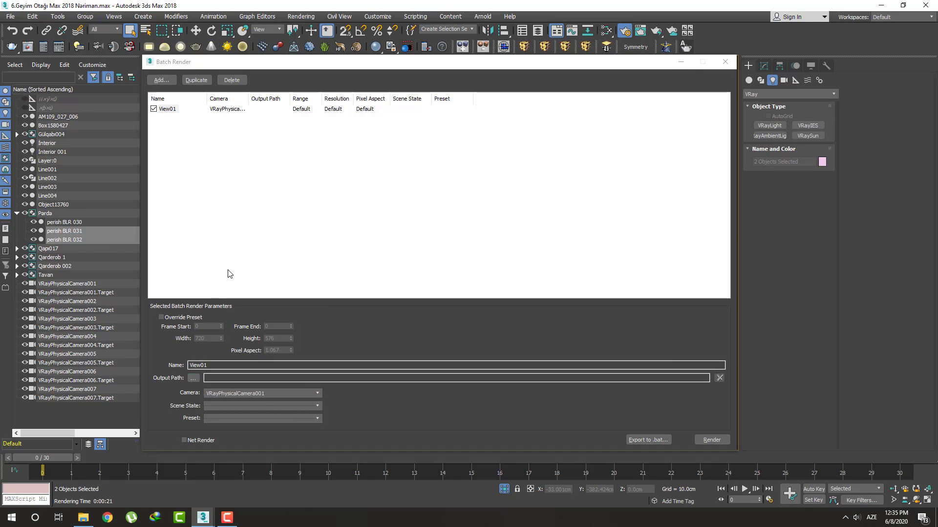
pyautogui.click(177, 163)
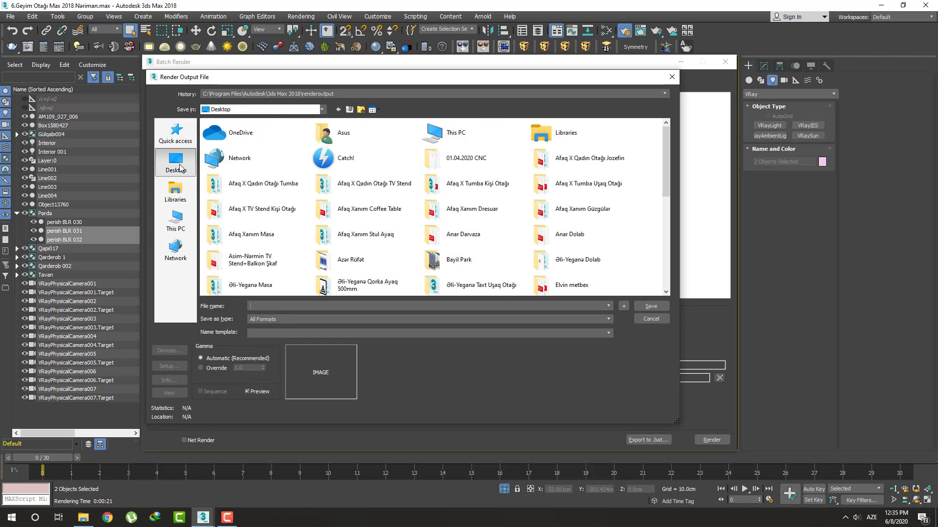
pyautogui.click(175, 221)
pyautogui.doubleClick(380, 207)
pyautogui.doubleClick(270, 135)
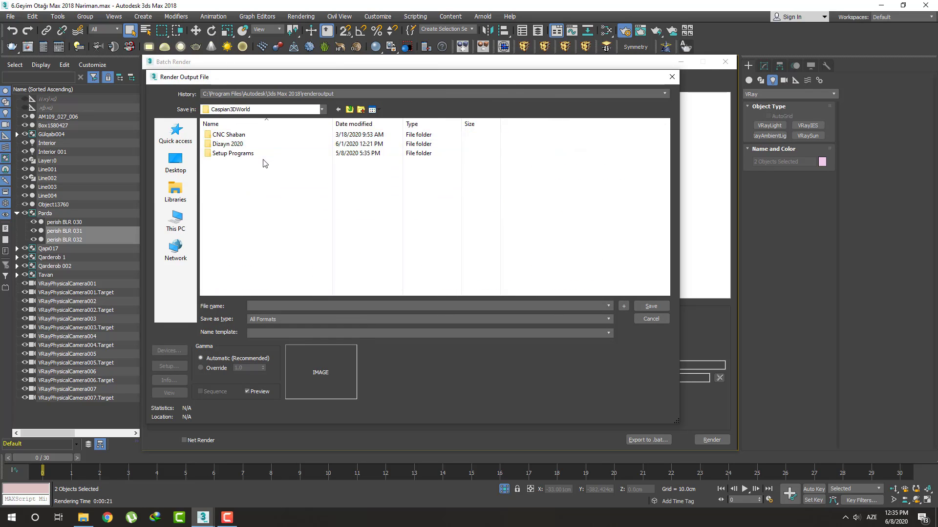
pyautogui.doubleClick(262, 162)
pyautogui.doubleClick(259, 153)
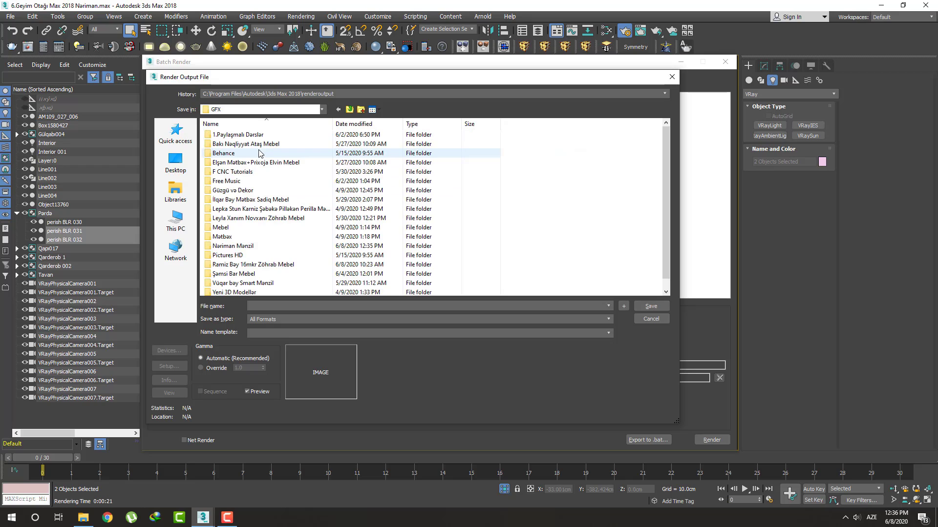
pyautogui.click(244, 248)
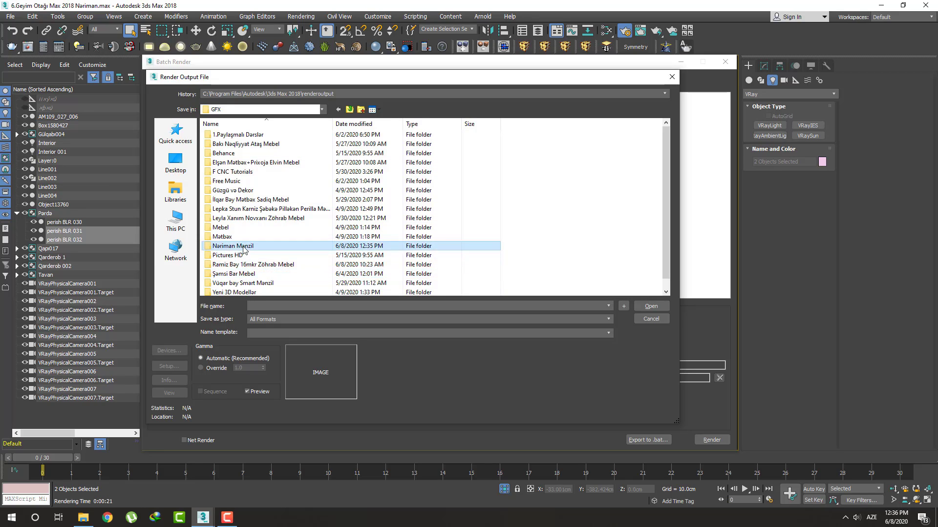
pyautogui.doubleClick(244, 247)
pyautogui.doubleClick(263, 192)
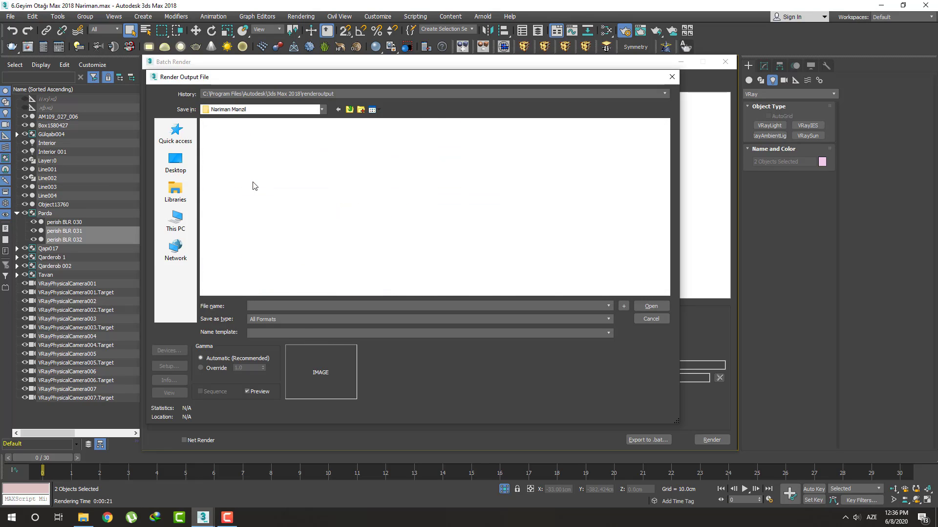
# Step: Set the first batch view to save as a PNG image named 6.Geyim Otağı 0101
pyautogui.click(301, 319)
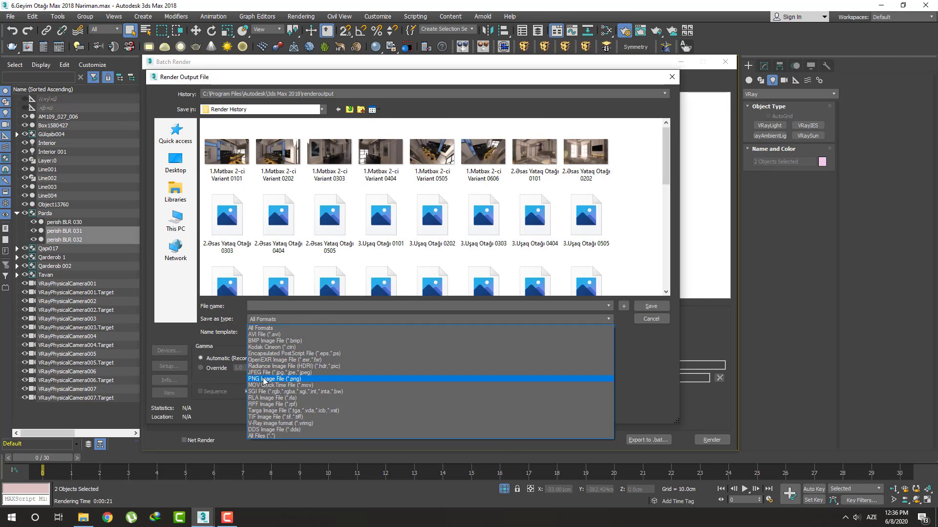
pyautogui.click(264, 379)
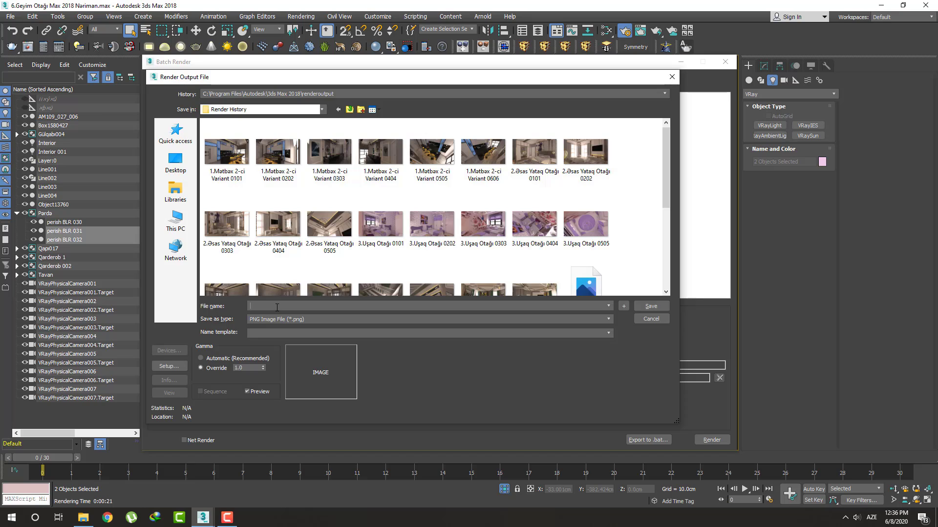
pyautogui.write('6.Geyim Otağı 01101')
pyautogui.press('Return')
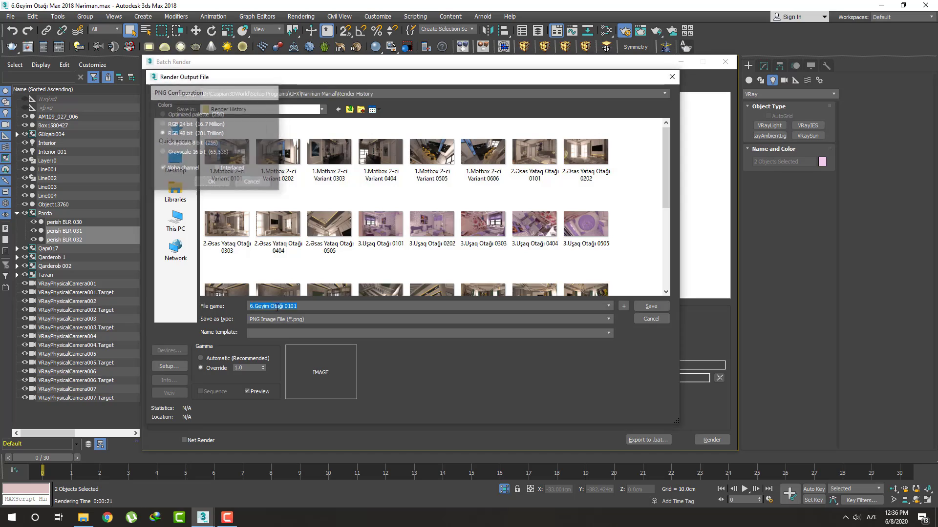
pyautogui.press('Return')
# Step: Duplicate the batch view for VRayPhysicalCamera002 and name its output file 6.Geyim Otağı 0202
pyautogui.click(197, 80)
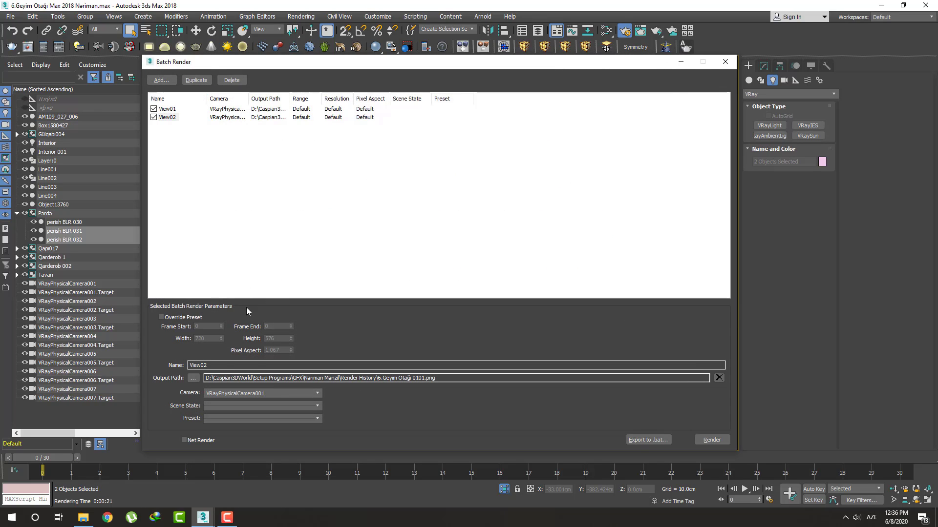
pyautogui.click(266, 394)
pyautogui.click(267, 360)
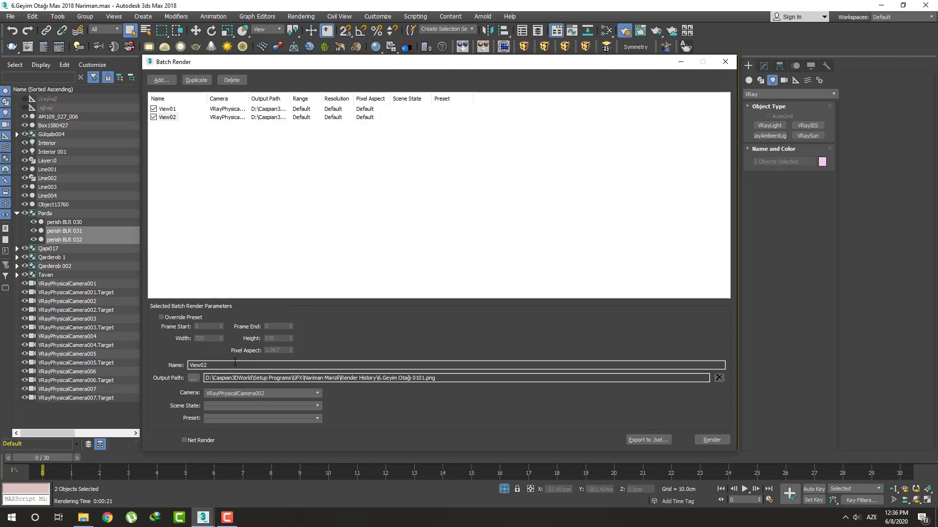
pyautogui.click(193, 378)
pyautogui.doubleClick(344, 308)
pyautogui.write('0202')
pyautogui.press('Return')
pyautogui.press('Return')
# Step: Duplicate the second batch view for VRayPhysicalCamera003 with the output file 6.Geyim Otağı 0303
pyautogui.click(197, 80)
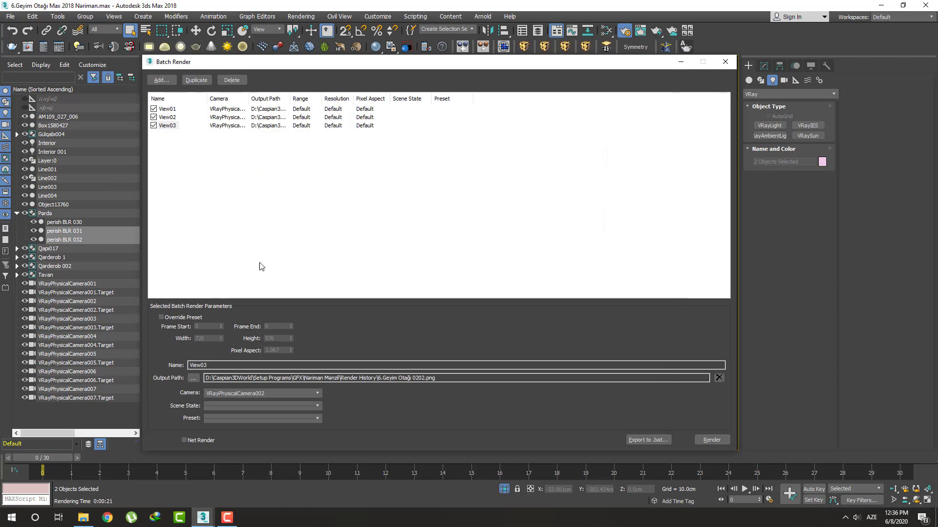
pyautogui.click(274, 393)
pyautogui.click(265, 359)
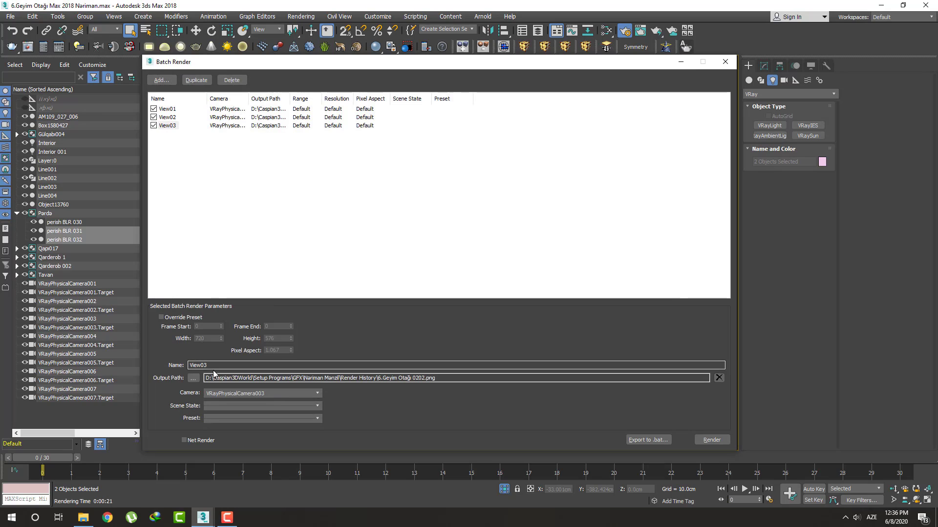
pyautogui.click(193, 378)
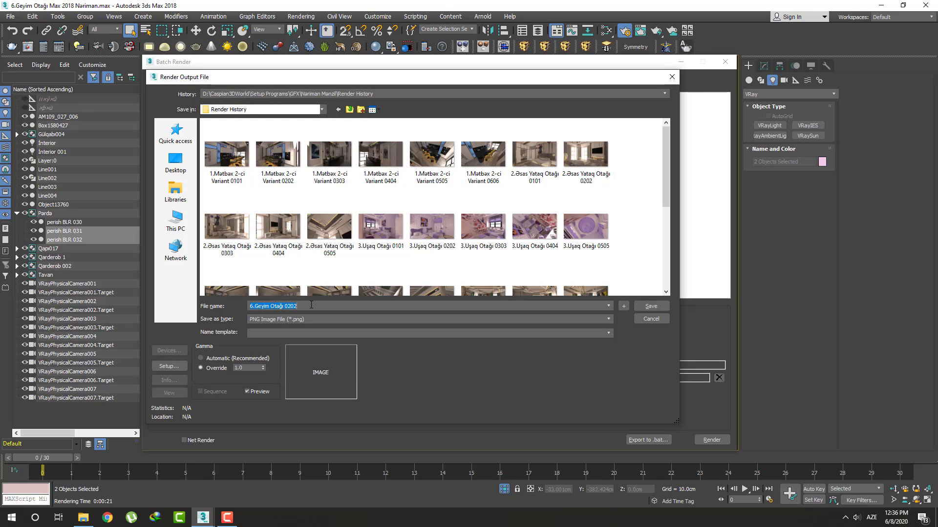
pyautogui.write('0303')
pyautogui.press('Return')
# Step: Duplicate the third batch view, assign VRayPhysicalCamera004 and name the output 6.Geyim Otağı 0404
pyautogui.click(198, 83)
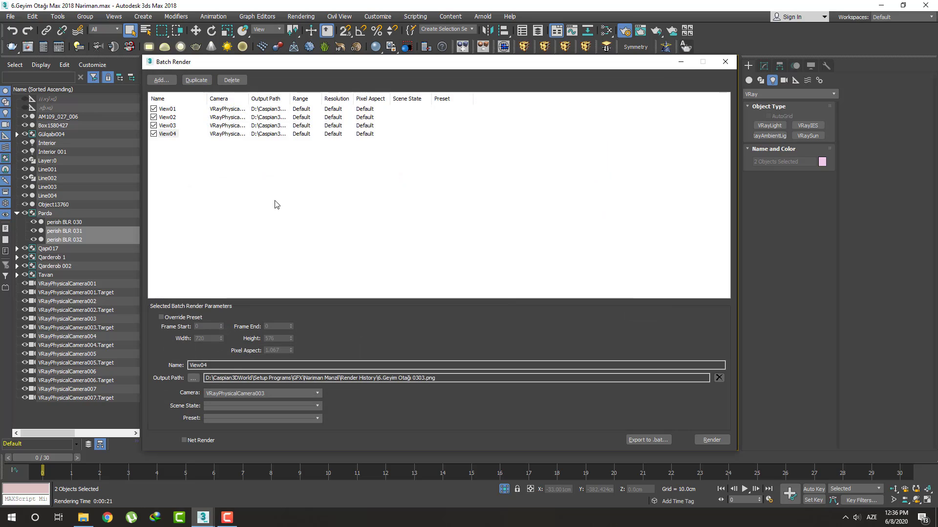
pyautogui.click(273, 392)
pyautogui.click(268, 365)
pyautogui.click(193, 378)
pyautogui.doubleClick(318, 307)
pyautogui.write('0404')
pyautogui.press('Return')
# Step: Create a fifth batch view from the fourth, using VRayPhysicalCamera005 and the output name 6.Geyim Otağı 0505
pyautogui.click(198, 81)
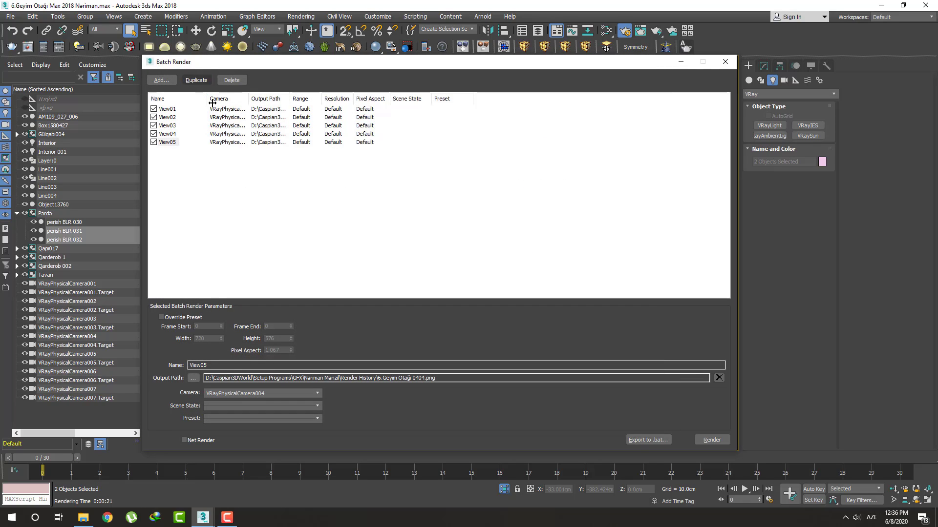
pyautogui.click(272, 394)
pyautogui.click(245, 376)
pyautogui.click(193, 378)
pyautogui.doubleClick(340, 306)
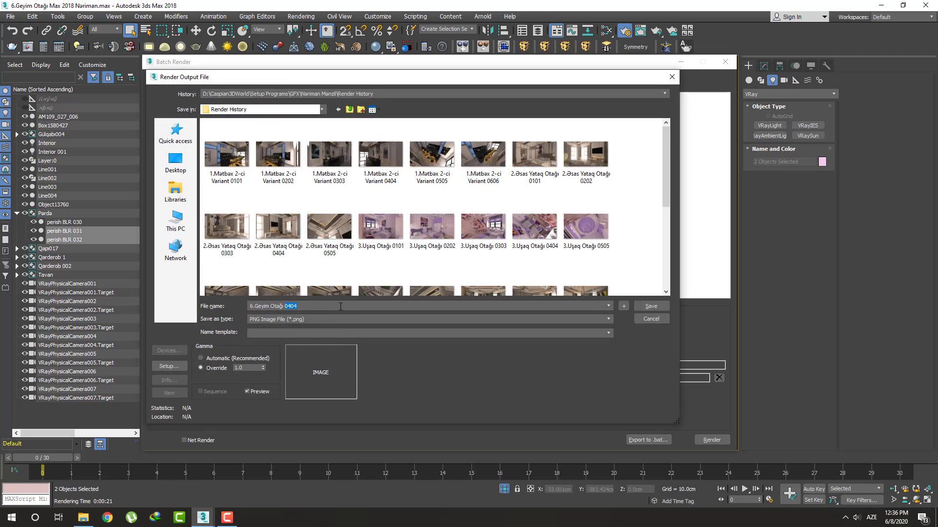
pyautogui.write('0505')
pyautogui.press('Return')
# Step: Create a sixth batch view from the fifth, using VRayPhysicalCamera006 and the output name 6.Geyim Otağı 0606
pyautogui.click(196, 79)
pyautogui.click(268, 393)
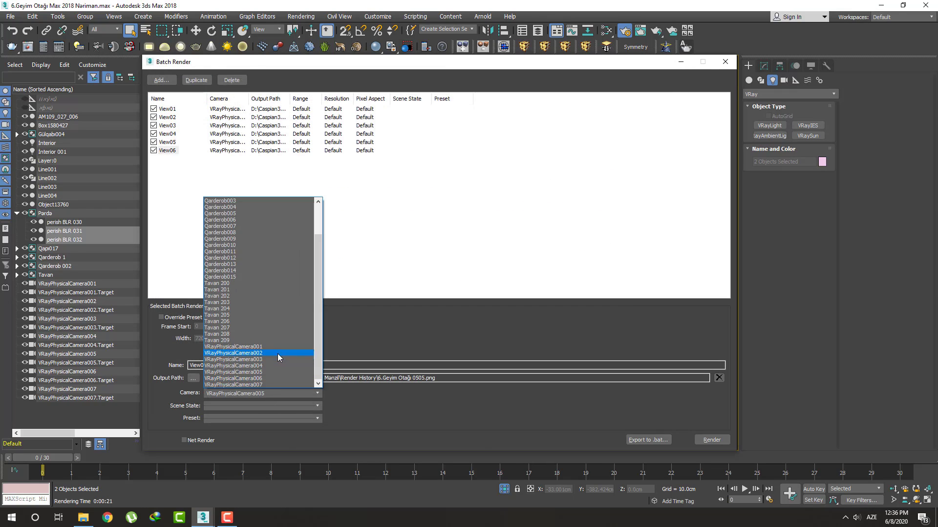
pyautogui.click(273, 378)
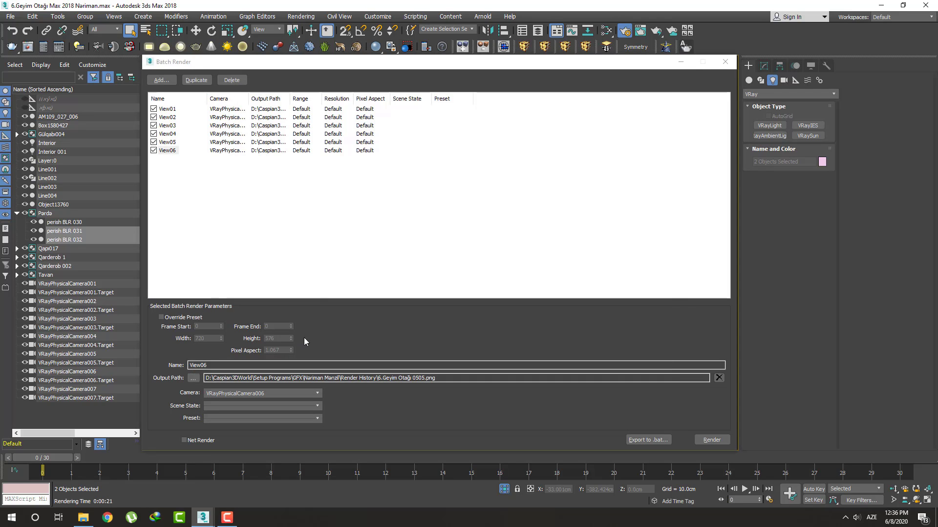
pyautogui.click(194, 378)
pyautogui.doubleClick(334, 305)
pyautogui.write('0606')
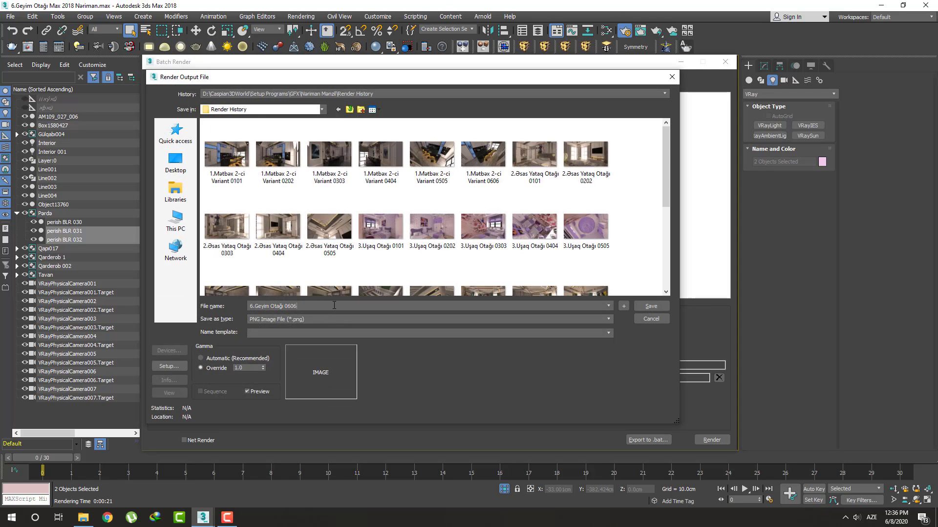
pyautogui.press('Return')
# Step: Create a seventh batch view from the sixth, using VRayPhysicalCamera007 and the output name 6.Geyim Otağı 0707
pyautogui.click(193, 79)
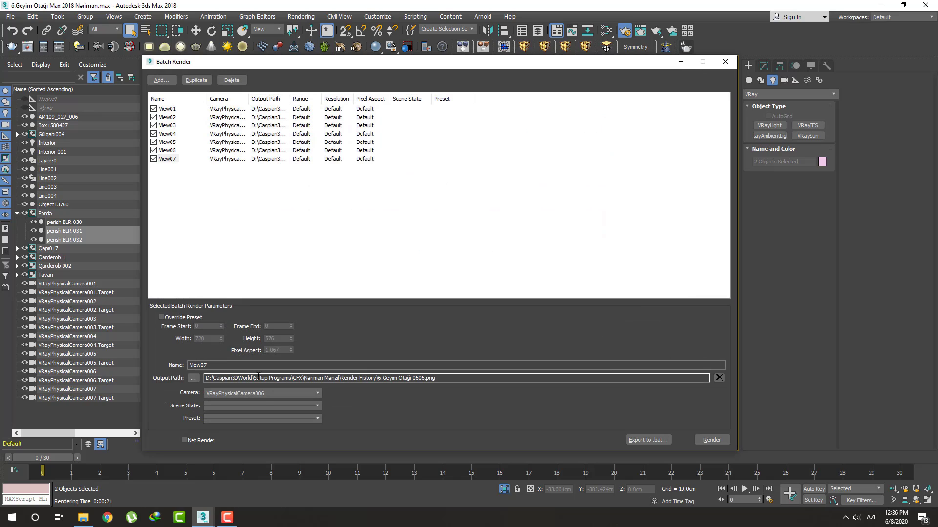
pyautogui.click(262, 394)
pyautogui.click(248, 382)
pyautogui.click(193, 377)
pyautogui.doubleClick(318, 306)
pyautogui.write('0707')
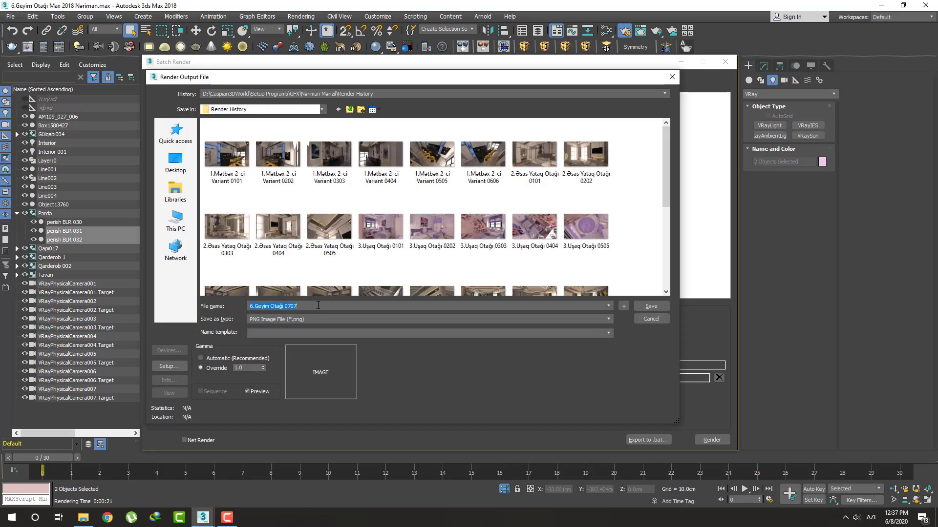
pyautogui.press('Return')
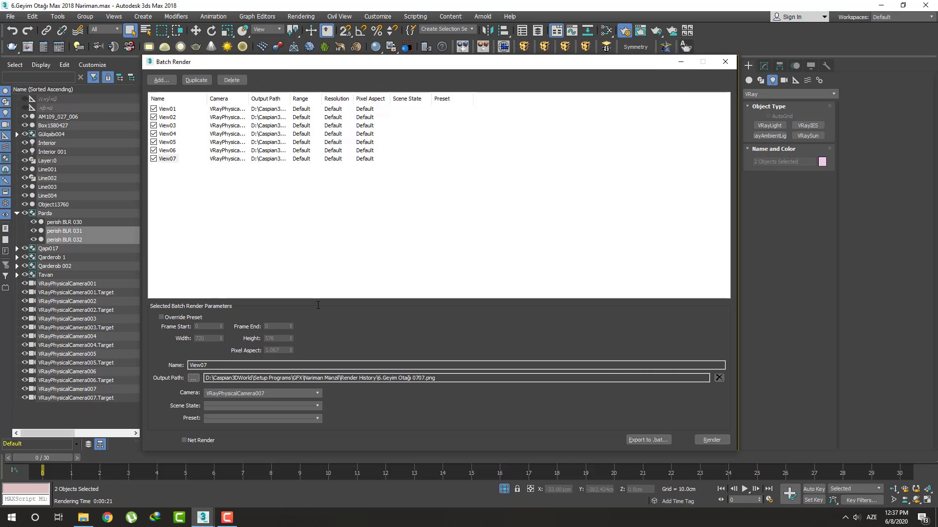
# Step: Save the scene and start the batch render of all seven camera views
pyautogui.click(806, 282)
pyautogui.hotkey('ctrl', 's')
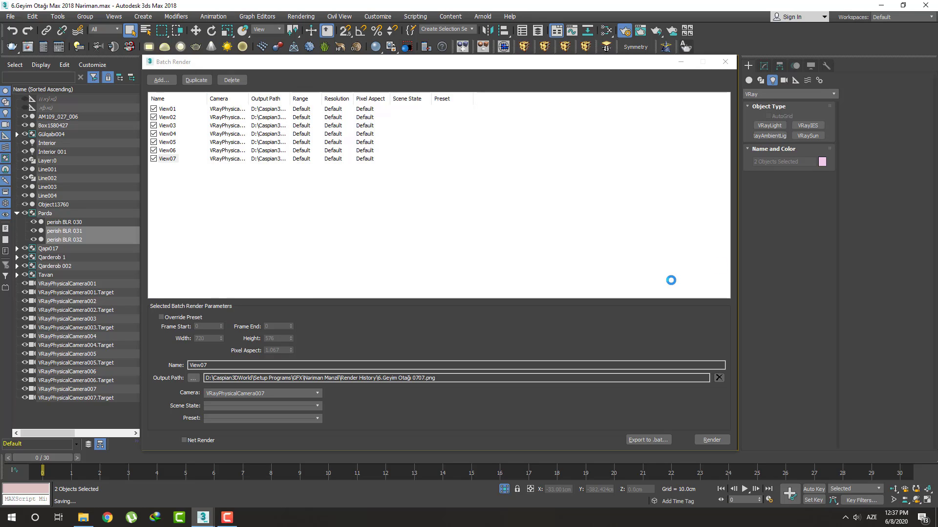
pyautogui.click(714, 440)
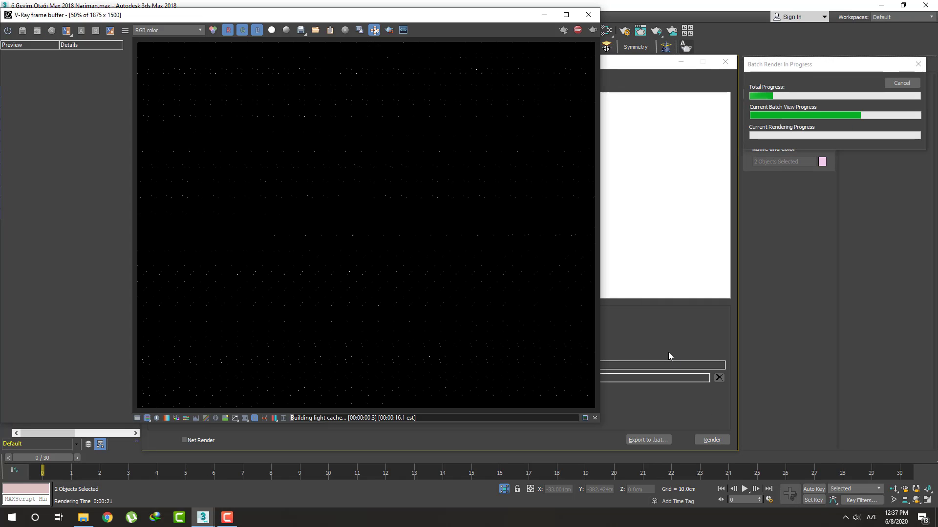
# Step: Turn off mouse tracking in the V-Ray frame buffer and inspect the first view's render in the alpha and RGB channels
pyautogui.click(375, 31)
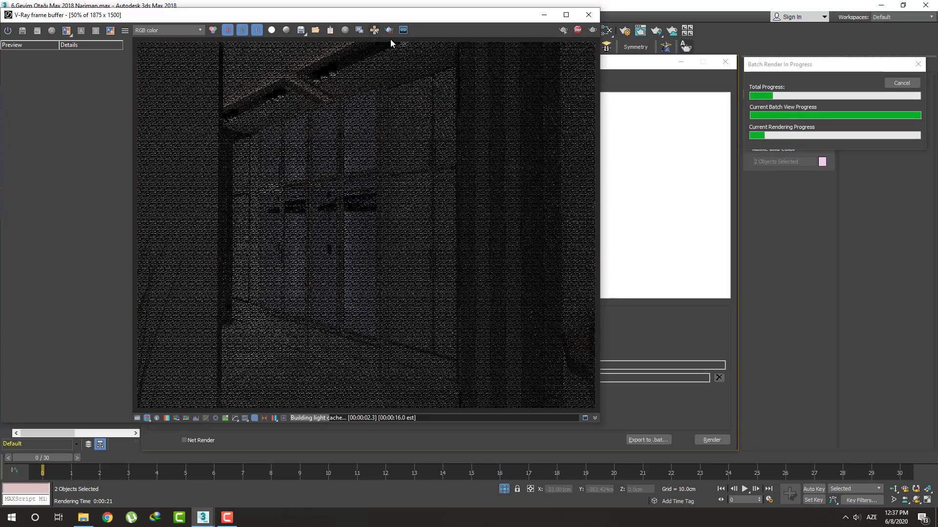
pyautogui.click(272, 31)
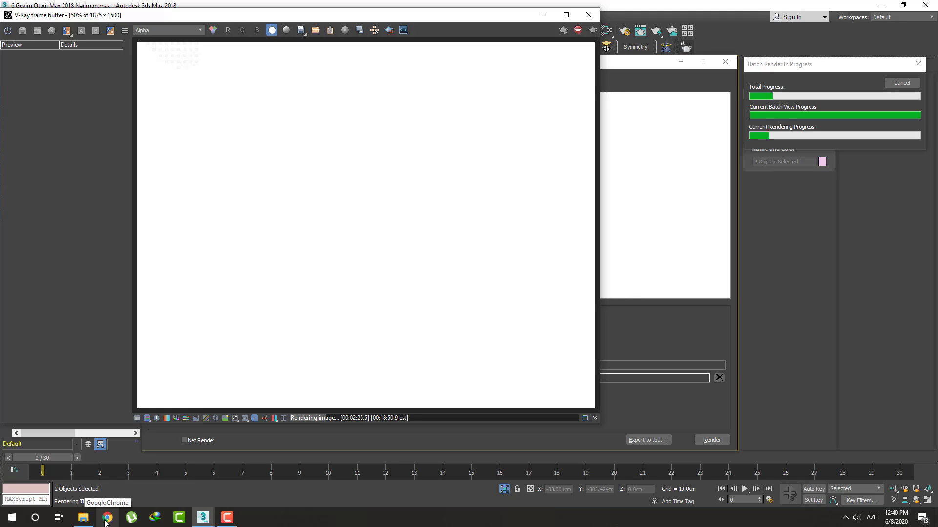
pyautogui.click(227, 518)
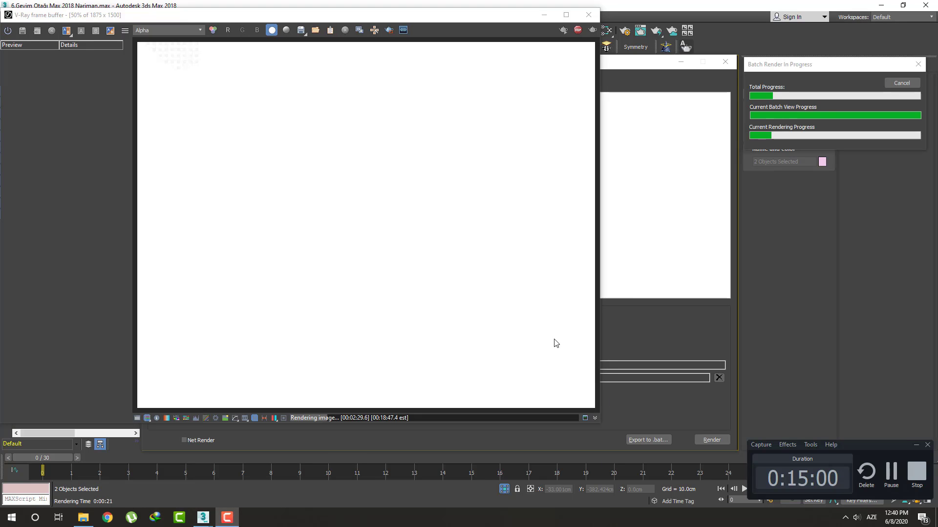
pyautogui.click(272, 30)
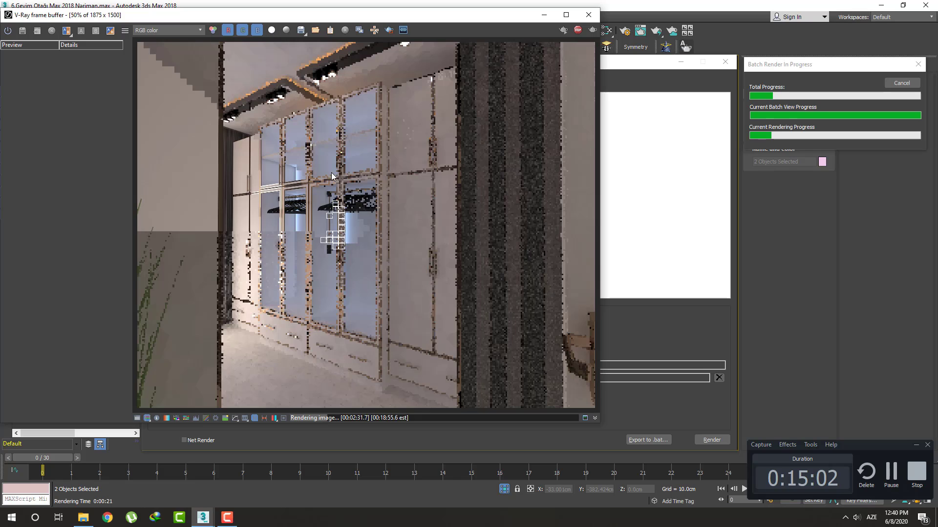
pyautogui.scroll(1, 290, 233)
pyautogui.scroll(-1, 289, 233)
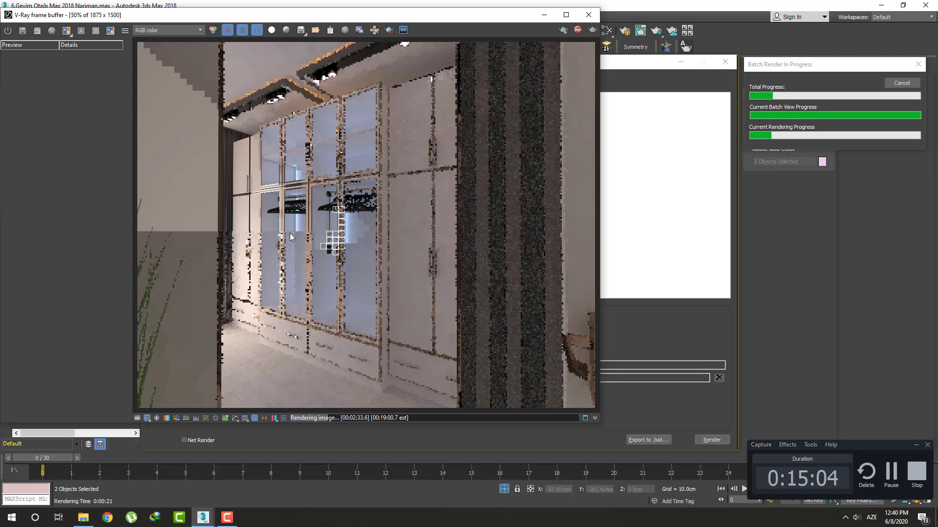